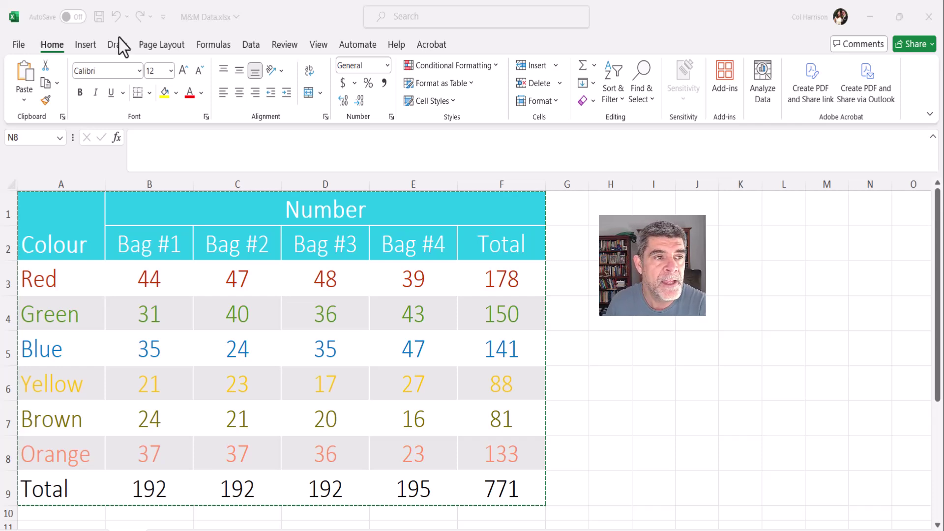
Bring the M&M Data workbook to the front and show the Data ribbon tools
{"action": "left_click", "coordinate": [258, 55]}
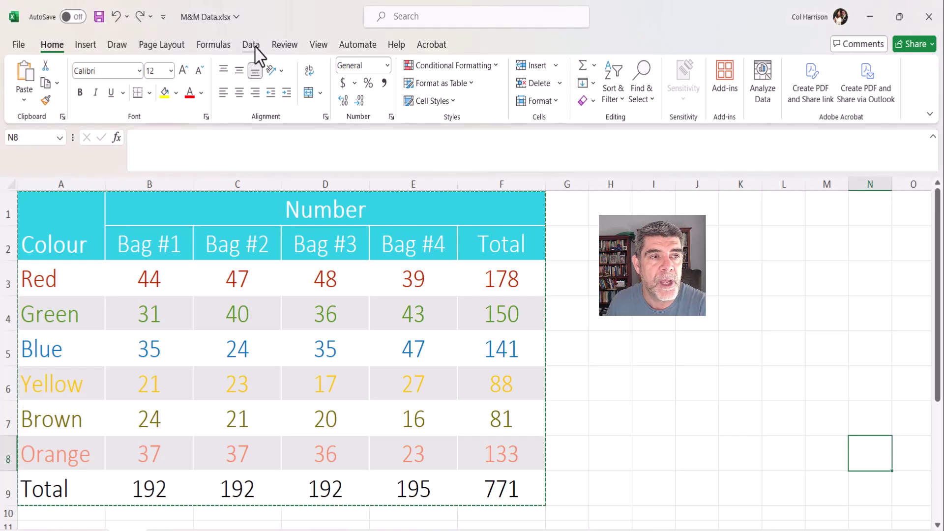
{"action": "left_click", "coordinate": [253, 47]}
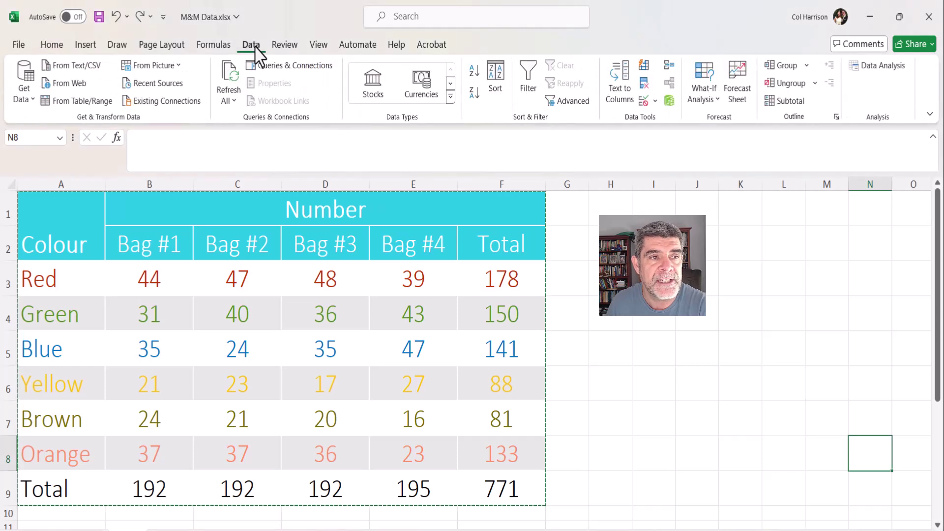
Open Data Analysis and choose the Descriptive Statistics tool
{"action": "left_click", "coordinate": [883, 68]}
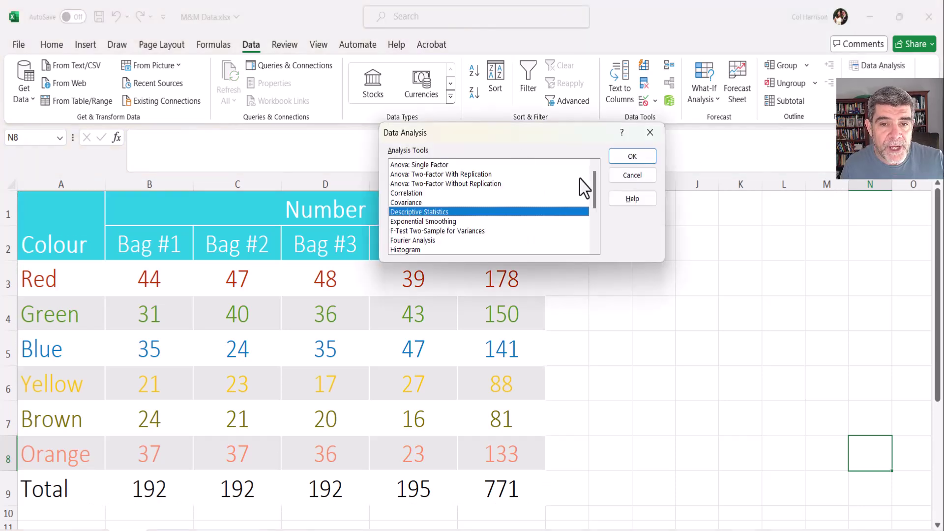
{"action": "mouse_move", "coordinate": [595, 196]}
{"action": "left_mouse_down"}
{"action": "mouse_move", "coordinate": [598, 243]}
{"action": "mouse_move", "coordinate": [605, 199]}
{"action": "left_mouse_up"}
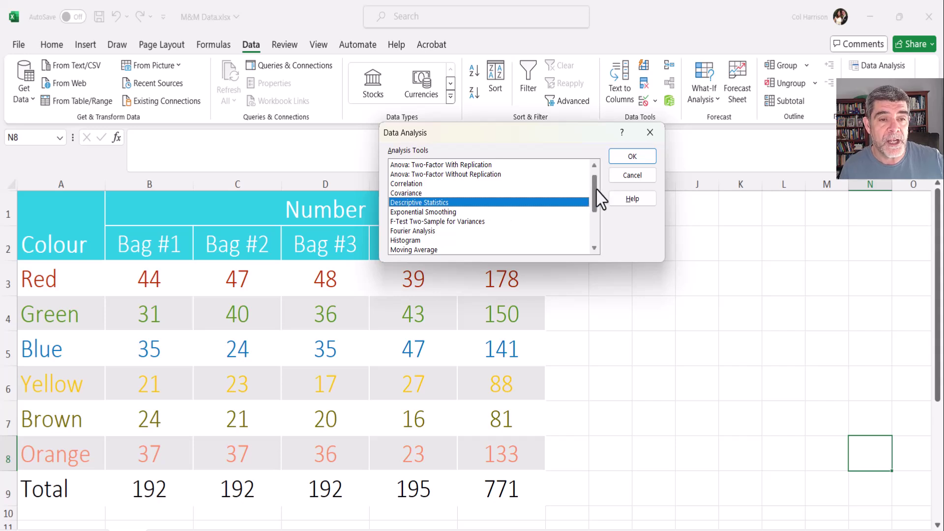
{"action": "mouse_move", "coordinate": [597, 188]}
{"action": "left_mouse_down"}
{"action": "mouse_move", "coordinate": [593, 226]}
{"action": "mouse_move", "coordinate": [593, 201]}
{"action": "left_mouse_up"}
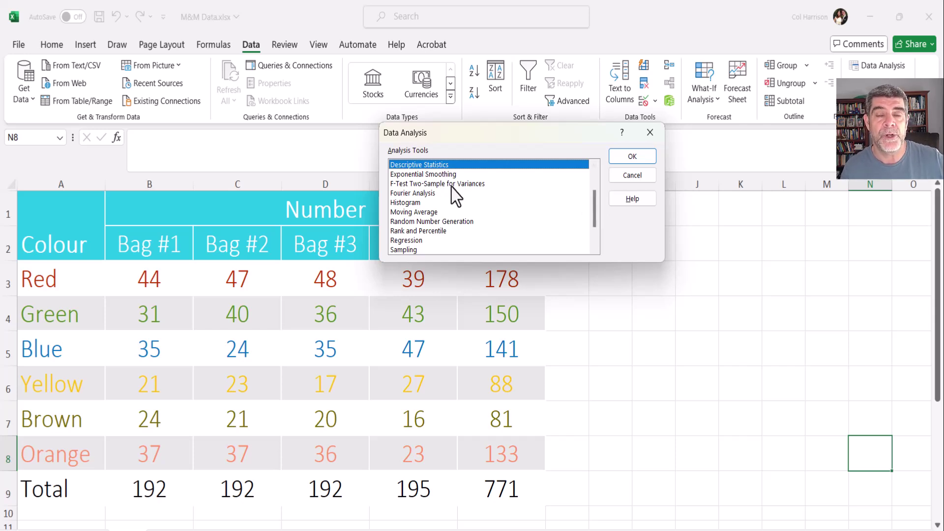
{"action": "scroll", "coordinate": [455, 196], "scroll_direction": "up", "scroll_amount": 1}
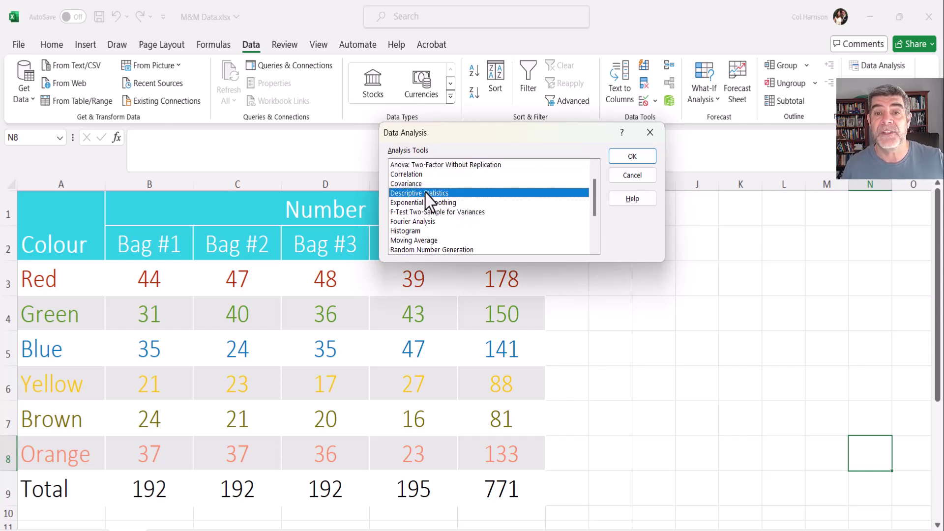
{"action": "left_click", "coordinate": [464, 210]}
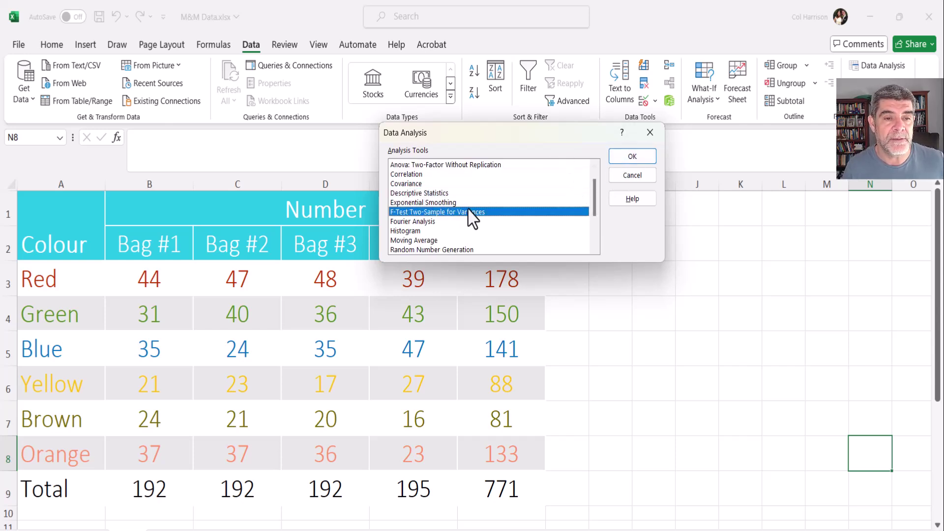
{"action": "left_click", "coordinate": [422, 240]}
{"action": "left_click", "coordinate": [432, 184]}
{"action": "left_click", "coordinate": [429, 194]}
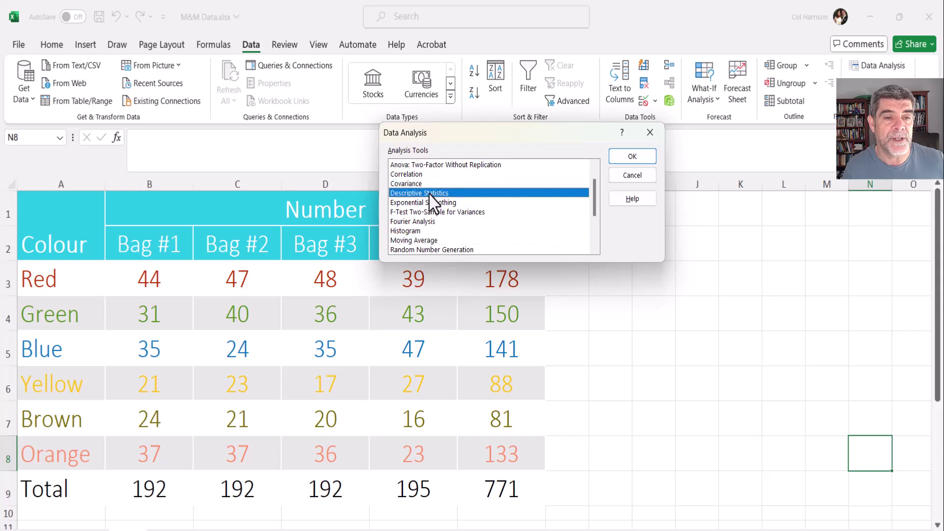
{"action": "left_click", "coordinate": [641, 160]}
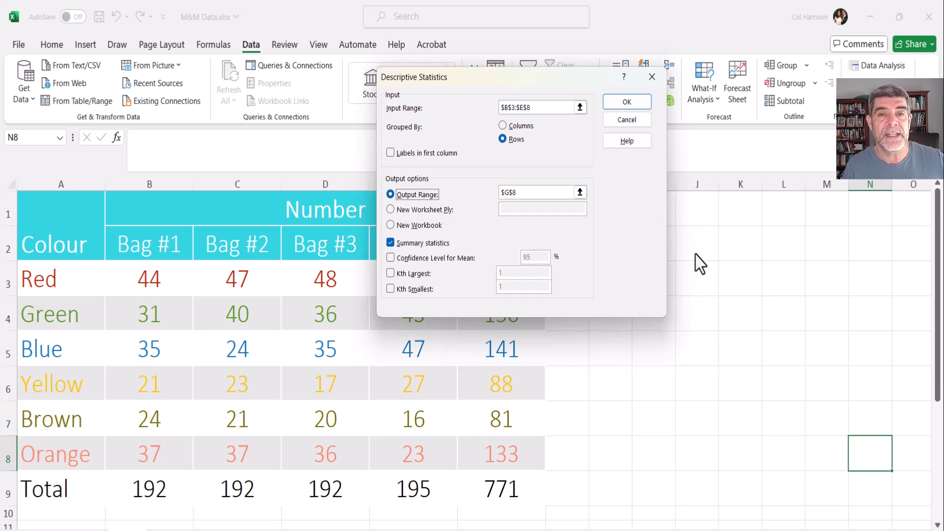
Run Descriptive Statistics on $B$3:$E$8 grouped by rows, output at $H$2, with summary statistics
{"action": "left_click", "coordinate": [514, 126]}
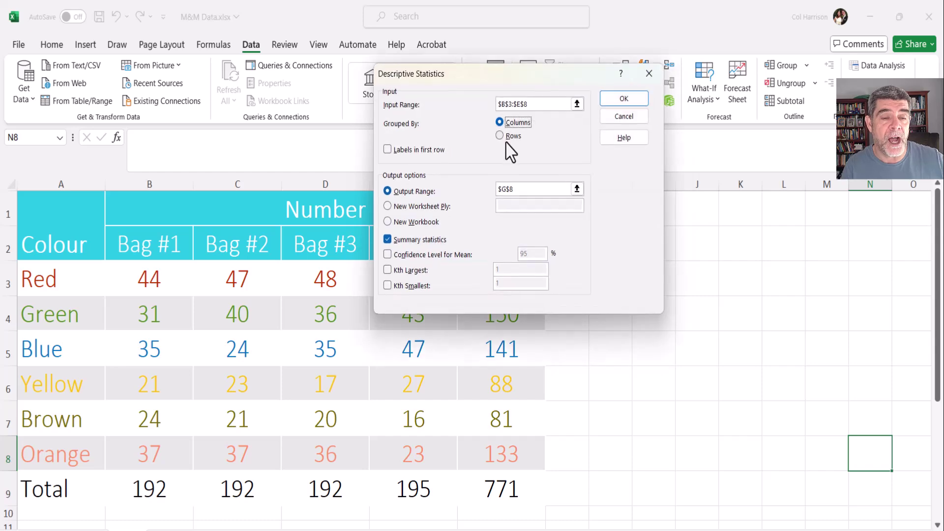
{"action": "left_click", "coordinate": [501, 136]}
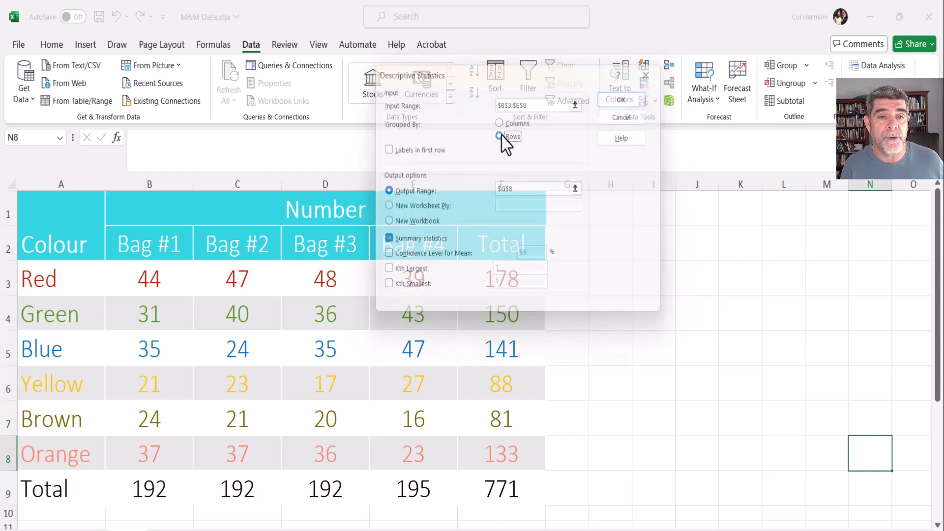
{"action": "left_click", "coordinate": [574, 100]}
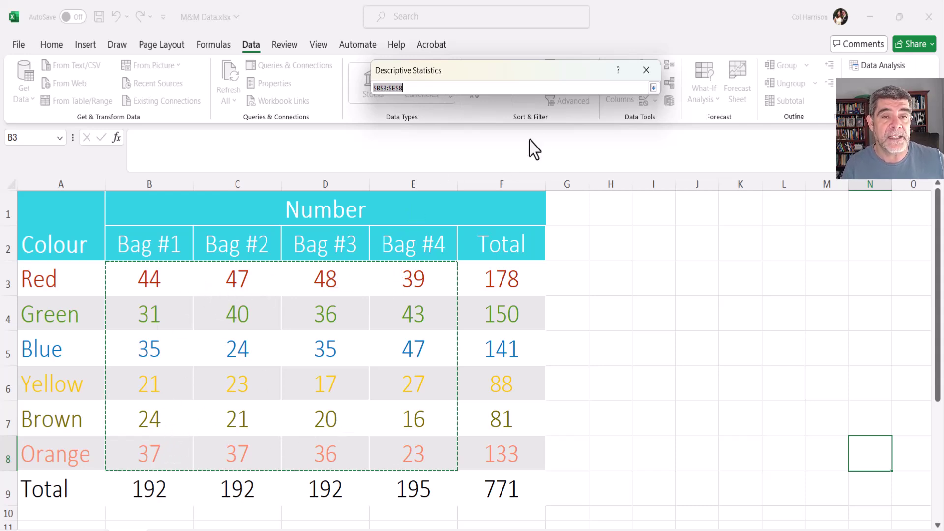
{"action": "left_click", "coordinate": [654, 88]}
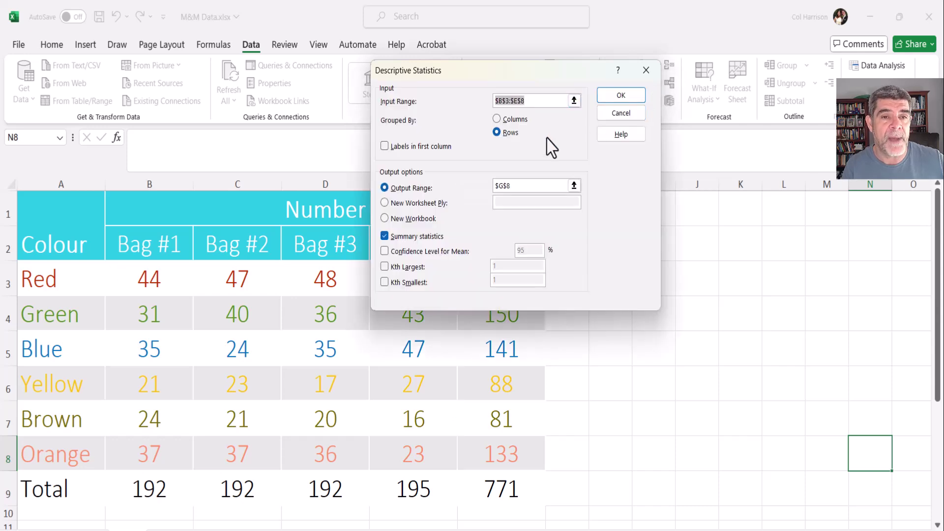
{"action": "left_click", "coordinate": [384, 146]}
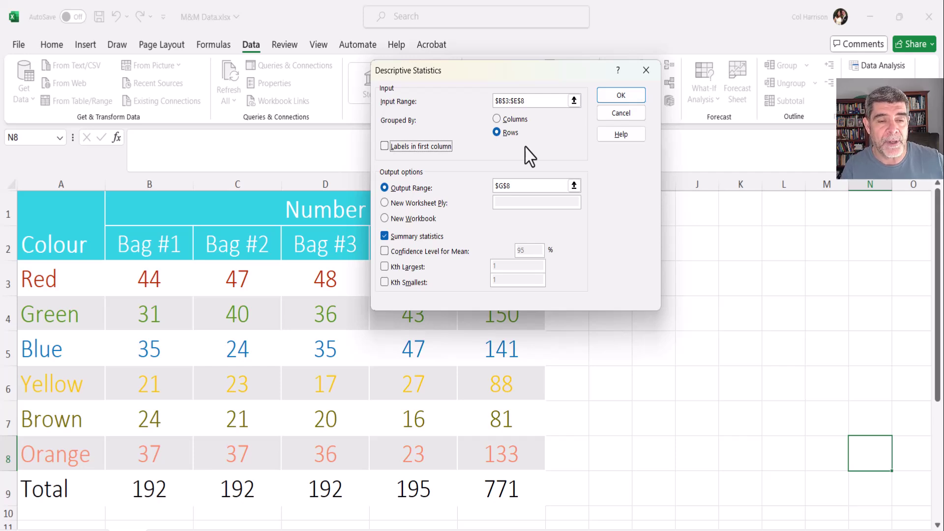
{"action": "left_click", "coordinate": [574, 185]}
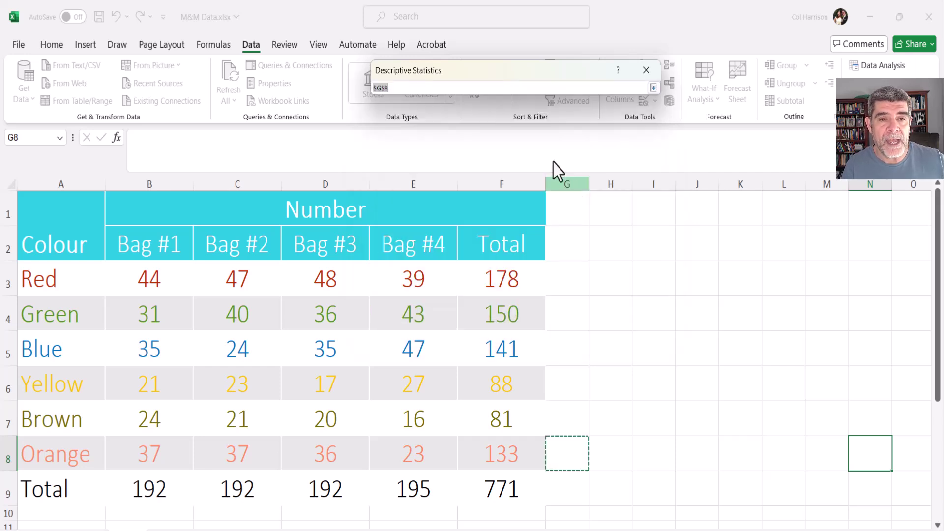
{"action": "left_click", "coordinate": [611, 240]}
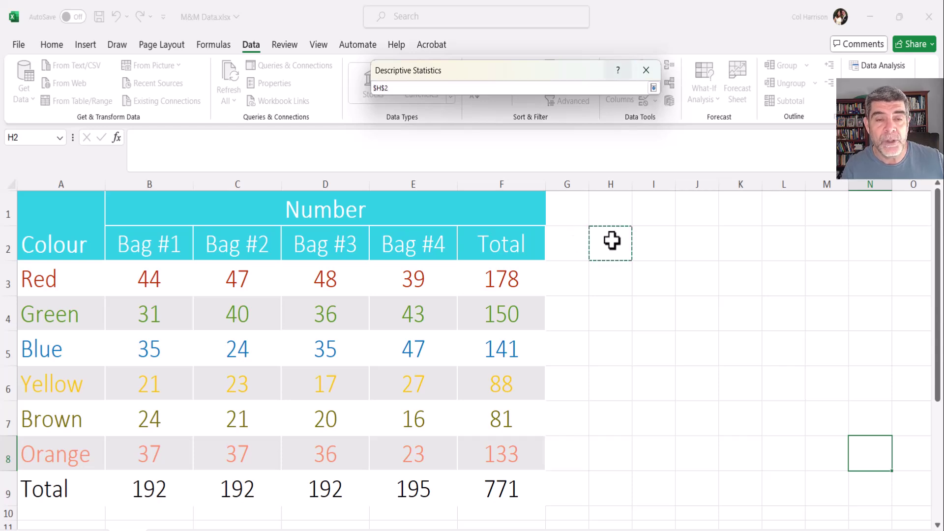
{"action": "left_click", "coordinate": [653, 88]}
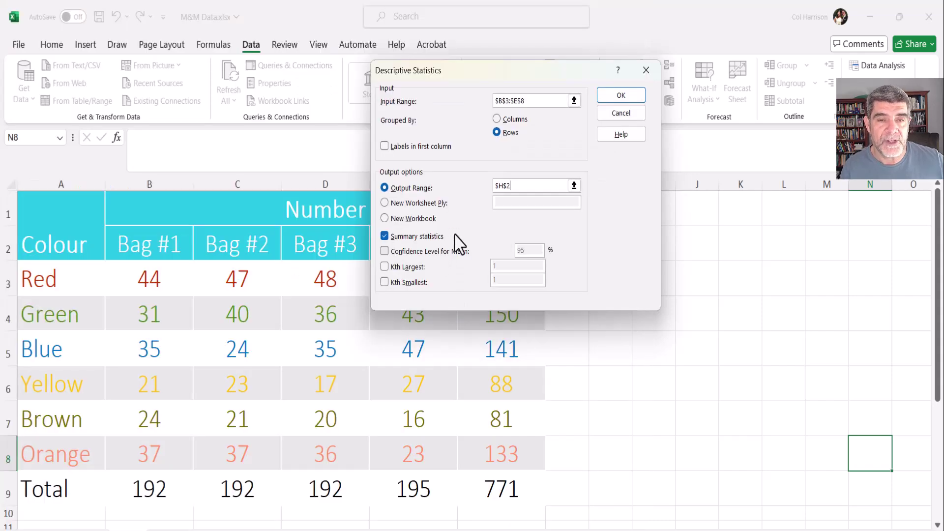
{"action": "left_click", "coordinate": [622, 98]}
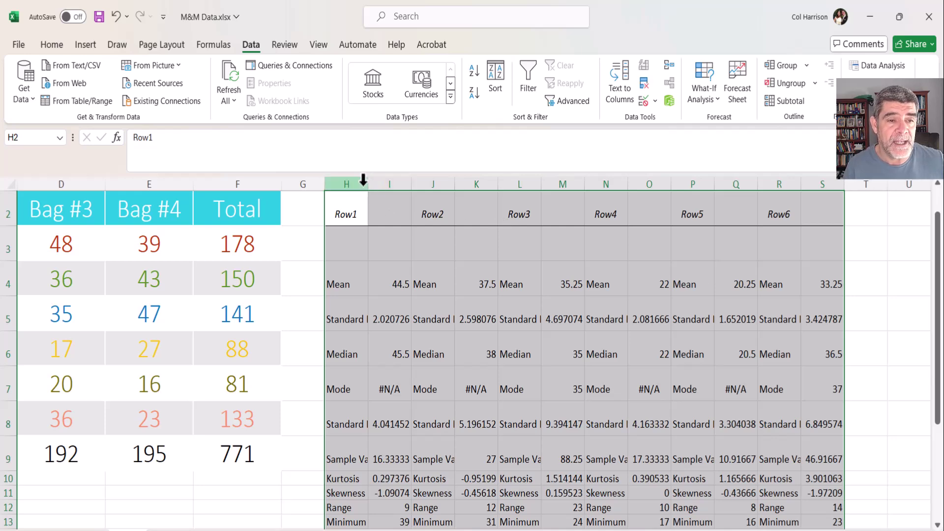
Autofit the output columns and merge-centre the Row1 header across H2:I2
{"action": "left_click_drag", "start_coordinate": [363, 182], "coordinate": [823, 183]}
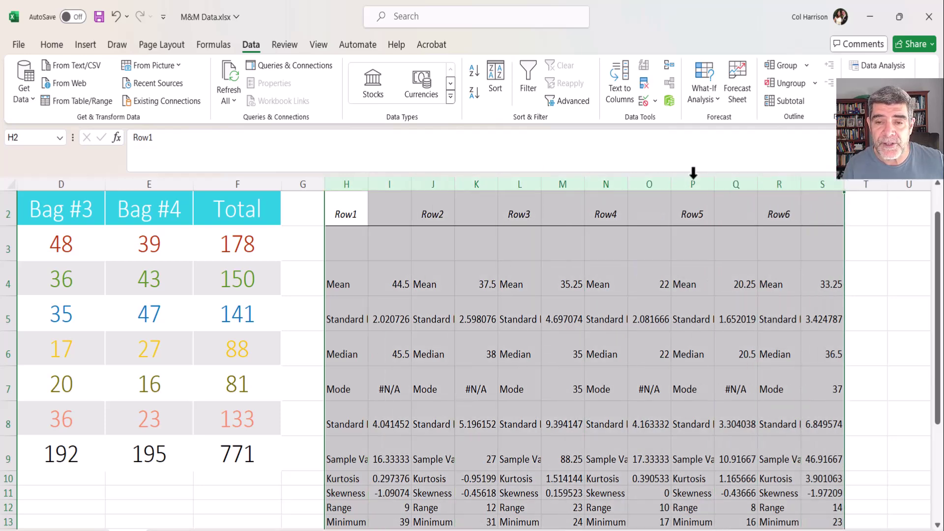
{"action": "double_click", "coordinate": [499, 184]}
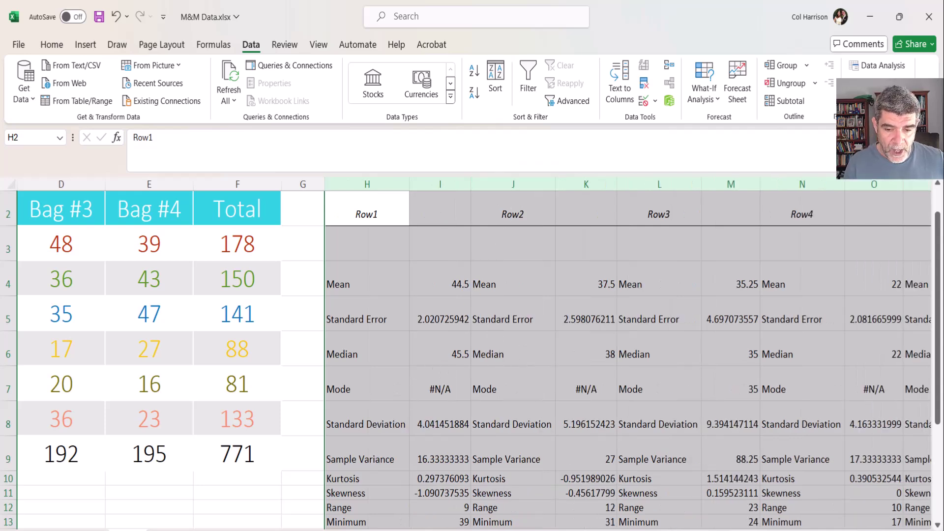
{"action": "left_click_drag", "start_coordinate": [606, 530], "coordinate": [576, 529]}
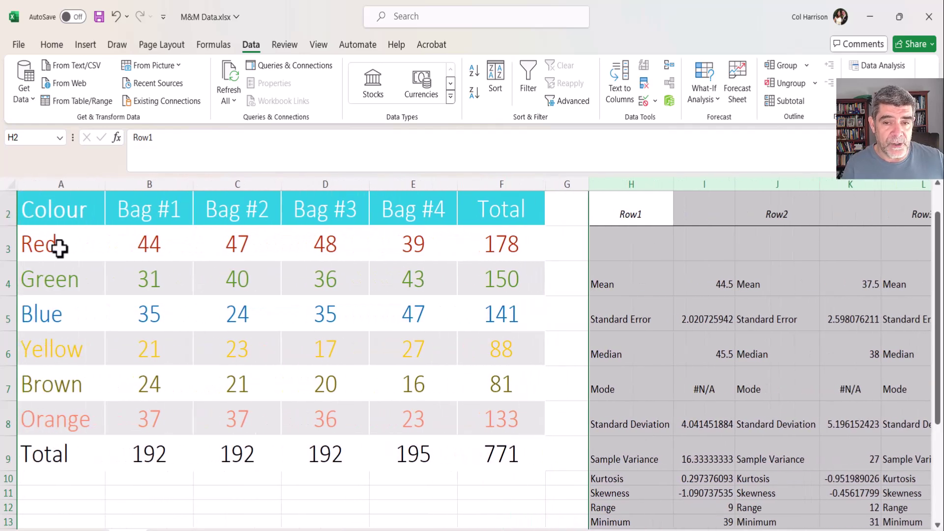
{"action": "left_click", "coordinate": [635, 213]}
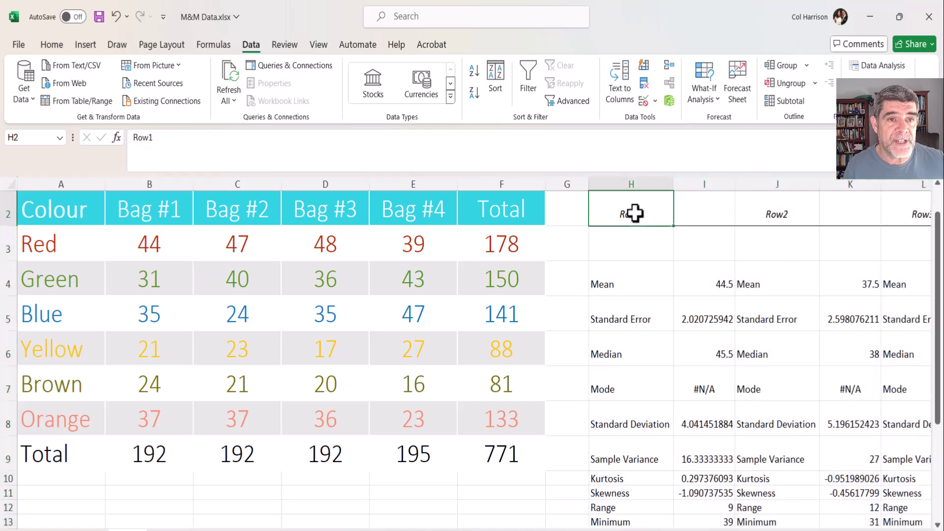
{"action": "left_click_drag", "start_coordinate": [634, 213], "coordinate": [696, 213]}
{"action": "left_click", "coordinate": [51, 45]}
{"action": "left_click", "coordinate": [308, 93]}
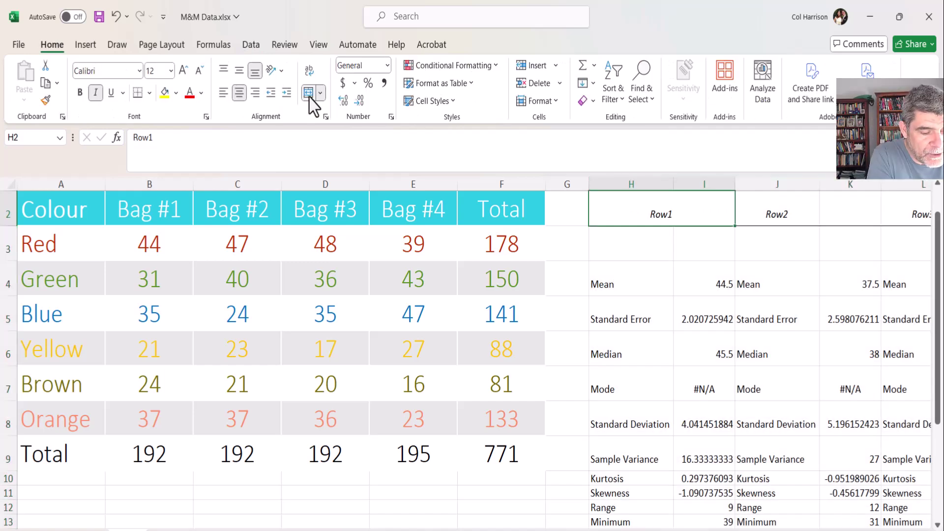
Rename the first three block headers Red, Green and Blue
{"action": "type", "text": "Red"}
{"action": "key", "text": "Tab"}
{"action": "key", "text": "shift+Right"}
{"action": "left_click", "coordinate": [308, 93]}
{"action": "type", "text": "Green"}
{"action": "key", "text": "Tab"}
{"action": "key", "text": "shift+Right"}
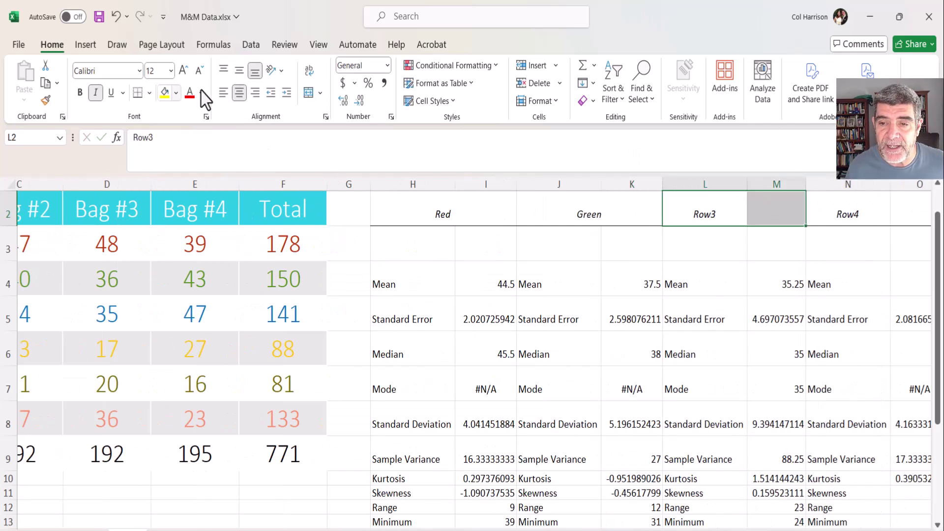
{"action": "left_click", "coordinate": [308, 93]}
{"action": "type", "text": "Blue"}
{"action": "key", "text": "Tab"}
{"action": "key", "text": "shift+Right"}
Rename the remaining block headers Yellow, Brown and Orange
{"action": "left_click", "coordinate": [308, 93]}
{"action": "type", "text": "Yellow"}
{"action": "key", "text": "Tab"}
{"action": "key", "text": "shift+Right"}
{"action": "left_click", "coordinate": [308, 92]}
{"action": "type", "text": "Brown"}
{"action": "key", "text": "Tab"}
{"action": "key", "text": "shift+Right"}
{"action": "type", "text": "Orange"}
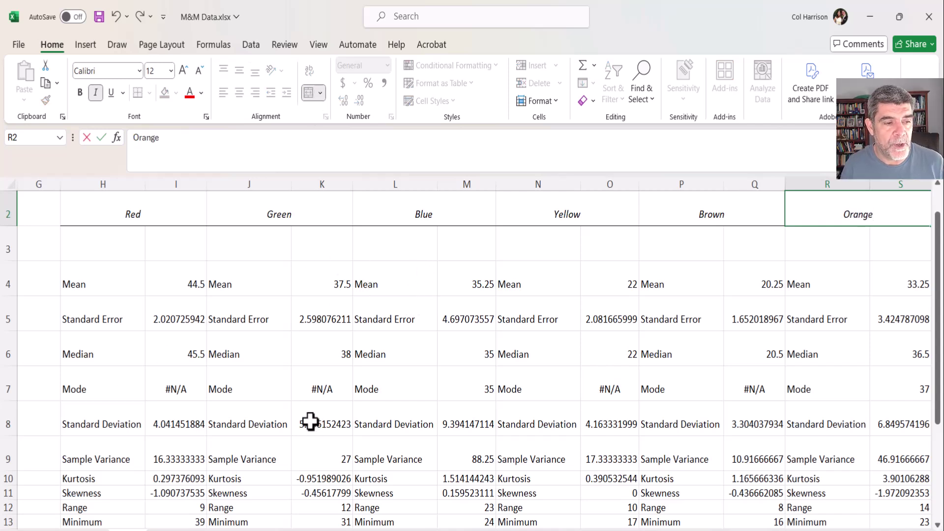
Clear the Kurtosis and Skewness rows (10–11) across all six colour blocks
{"action": "scroll", "coordinate": [310, 421], "scroll_direction": "down", "scroll_amount": 1}
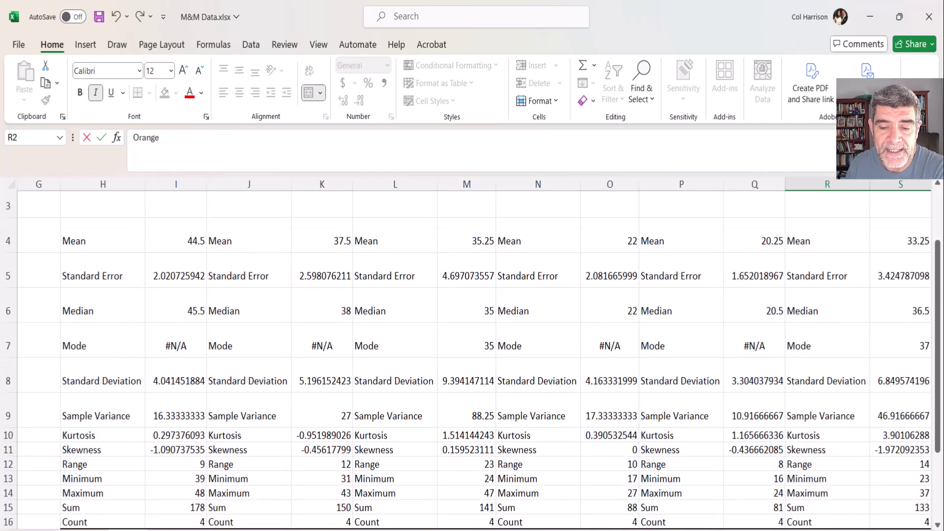
{"action": "left_click_drag", "start_coordinate": [689, 530], "coordinate": [691, 530]}
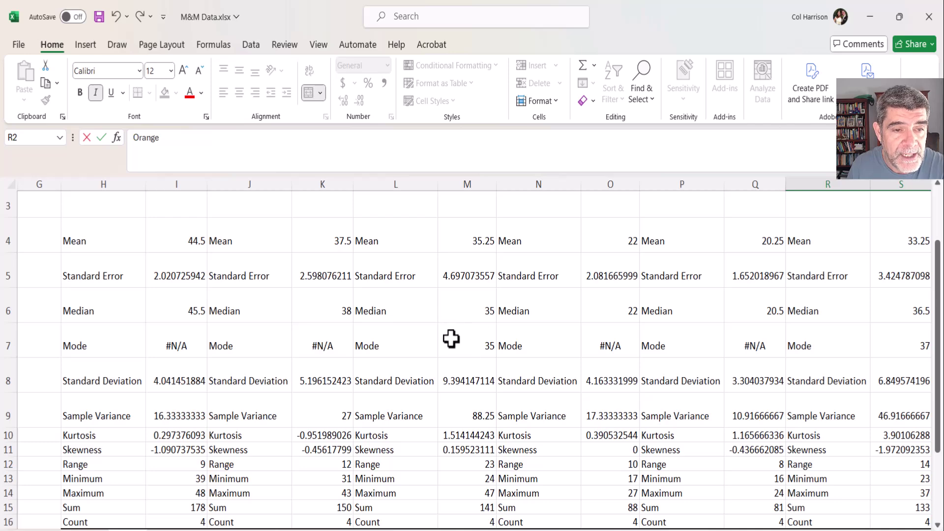
{"action": "scroll", "coordinate": [451, 339], "scroll_direction": "up", "scroll_amount": 1}
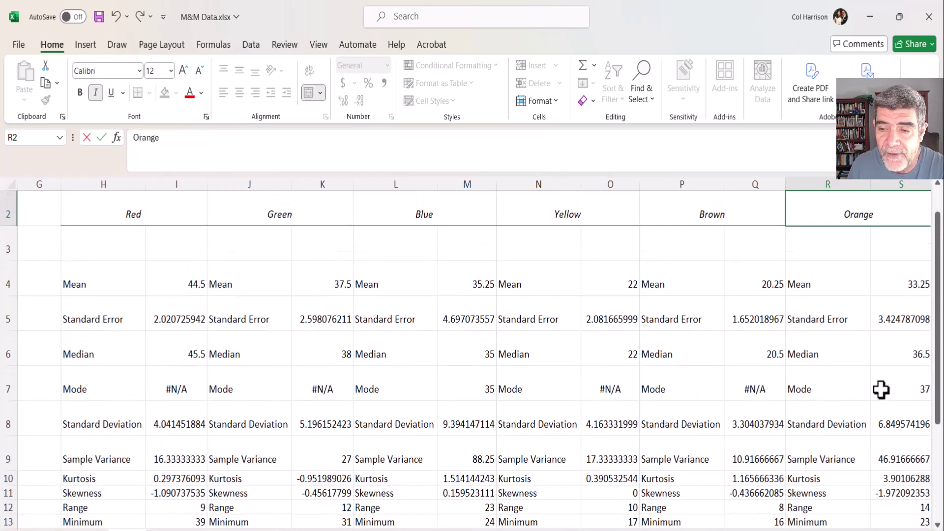
{"action": "key", "text": "F2"}
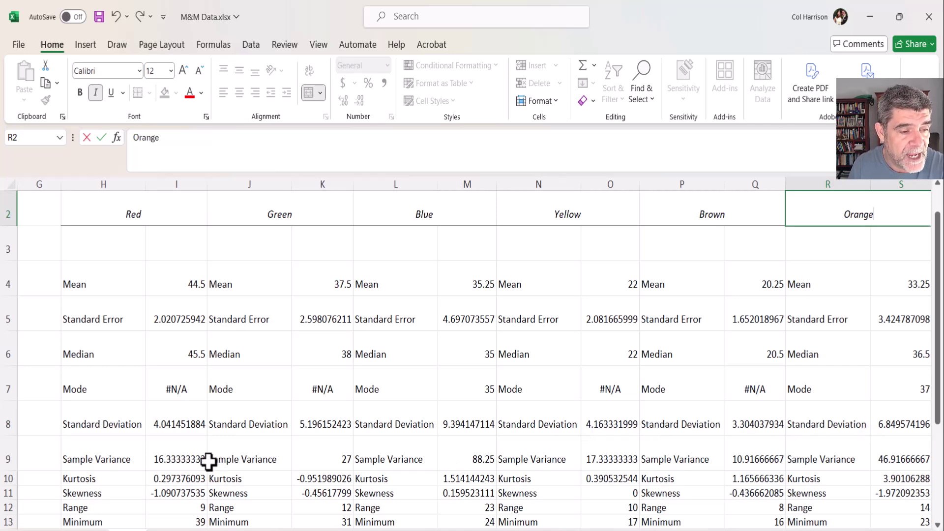
{"action": "scroll", "coordinate": [200, 476], "scroll_direction": "down", "scroll_amount": 1}
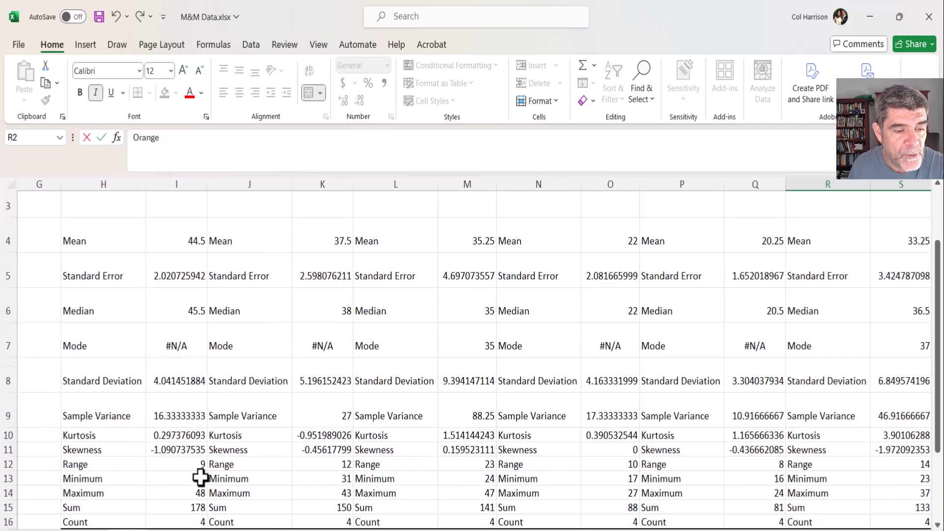
{"action": "left_click_drag", "start_coordinate": [99, 436], "coordinate": [887, 449]}
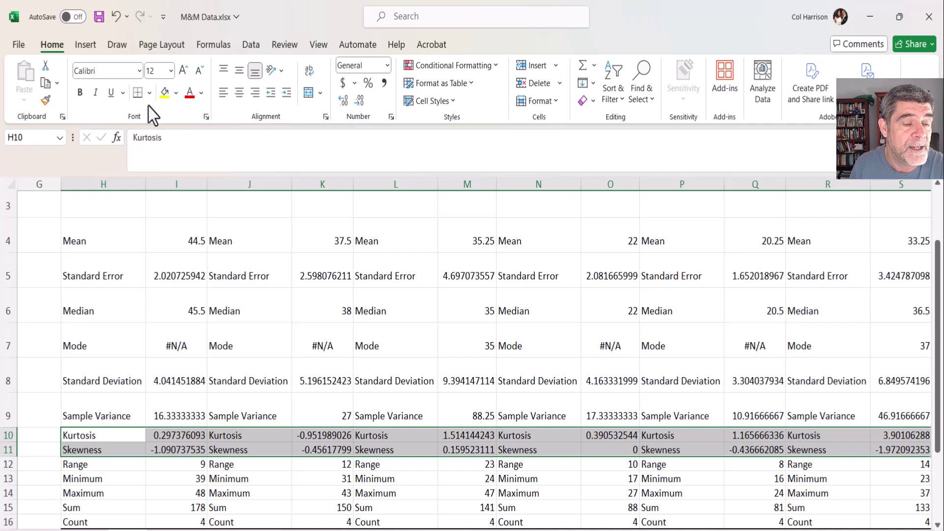
{"action": "key", "text": "Delete"}
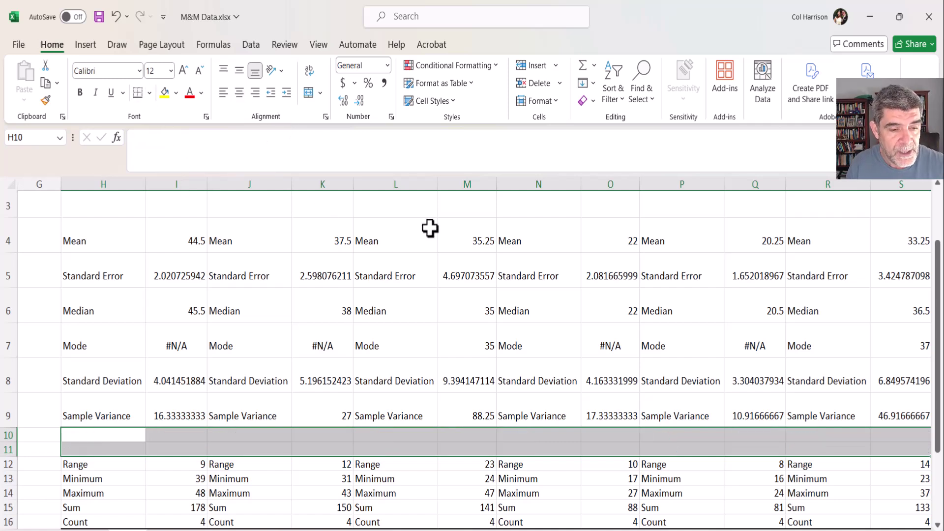
{"action": "scroll", "coordinate": [797, 523], "scroll_direction": "right", "scroll_amount": 1}
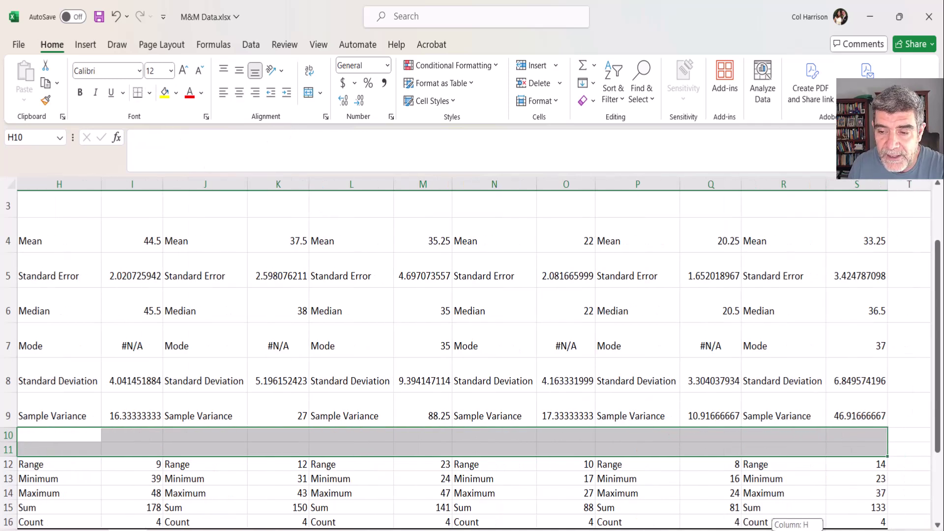
{"action": "left_click_drag", "start_coordinate": [874, 239], "coordinate": [876, 520]}
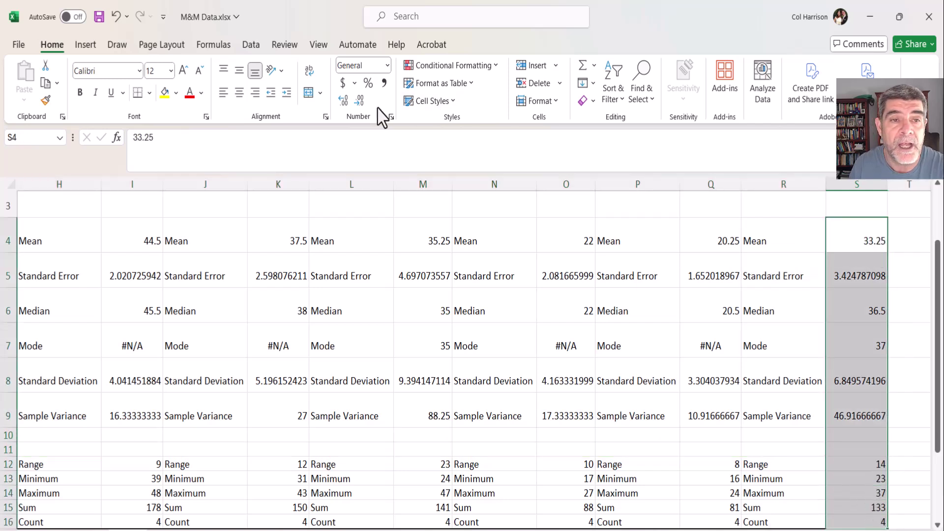
Reduce the Orange, Brown and Yellow statistics values to one decimal place
{"action": "left_click", "coordinate": [360, 101]}
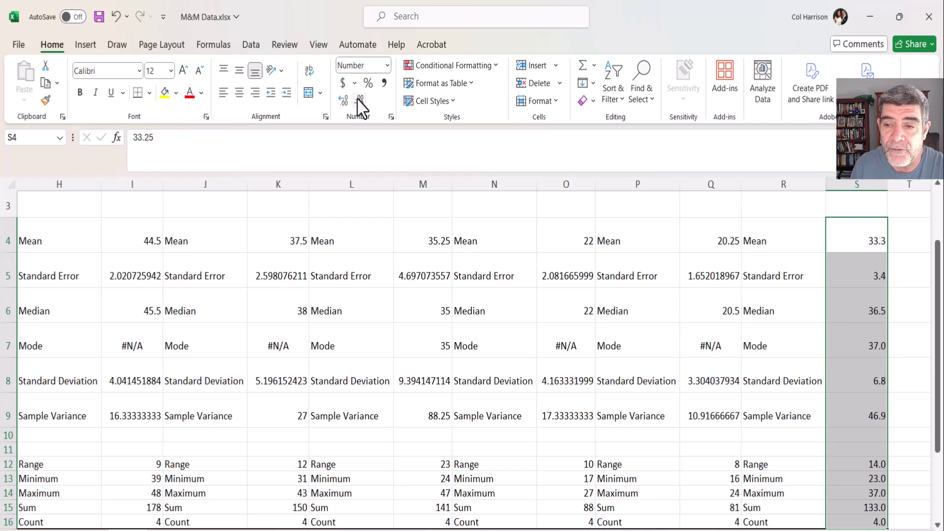
{"action": "left_click_drag", "start_coordinate": [695, 234], "coordinate": [727, 519]}
{"action": "left_click", "coordinate": [360, 102]}
{"action": "left_click_drag", "start_coordinate": [566, 241], "coordinate": [589, 516]}
{"action": "scroll", "coordinate": [525, 359], "scroll_direction": "up", "scroll_amount": 1}
{"action": "left_click", "coordinate": [360, 100]}
{"action": "left_click", "coordinate": [360, 100]}
{"action": "left_click", "coordinate": [360, 100]}
{"action": "left_click", "coordinate": [359, 100]}
{"action": "left_click", "coordinate": [360, 101]}
Reduce the Blue and Green statistics values to one decimal place
{"action": "left_click", "coordinate": [360, 100]}
{"action": "left_click", "coordinate": [360, 101]}
{"action": "left_click_drag", "start_coordinate": [428, 265], "coordinate": [426, 507]}
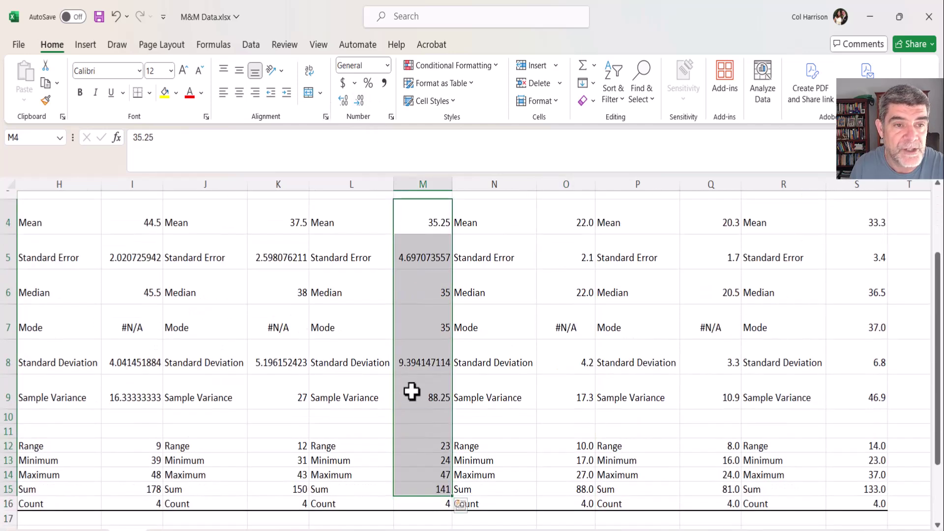
{"action": "left_click", "coordinate": [359, 101]}
{"action": "left_click_drag", "start_coordinate": [276, 503], "coordinate": [274, 310]}
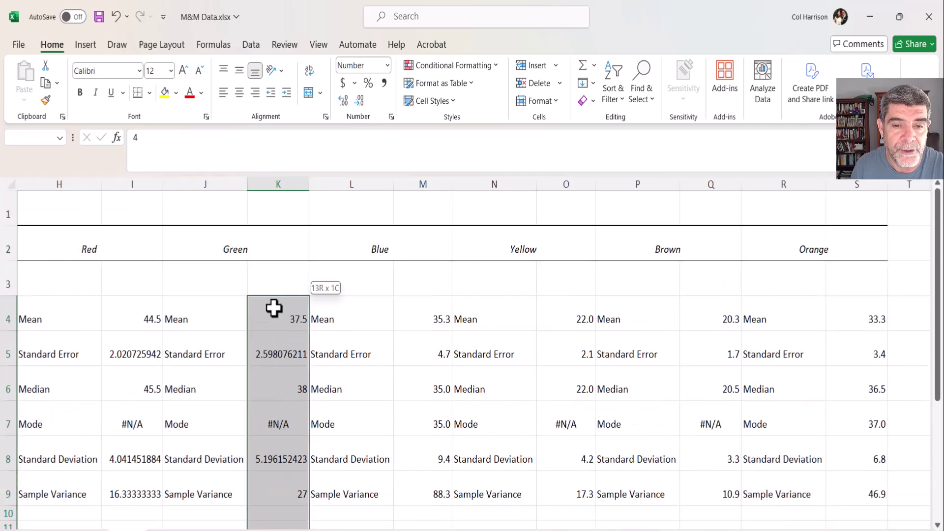
{"action": "left_click", "coordinate": [358, 100]}
{"action": "left_click", "coordinate": [343, 101]}
{"action": "scroll", "coordinate": [152, 344], "scroll_direction": "down", "scroll_amount": 3}
{"action": "left_click_drag", "start_coordinate": [152, 354], "coordinate": [152, 276]}
{"action": "left_click", "coordinate": [360, 101]}
{"action": "scroll", "coordinate": [358, 182], "scroll_direction": "down", "scroll_amount": 2}
{"action": "left_click_drag", "start_coordinate": [74, 212], "coordinate": [718, 525]}
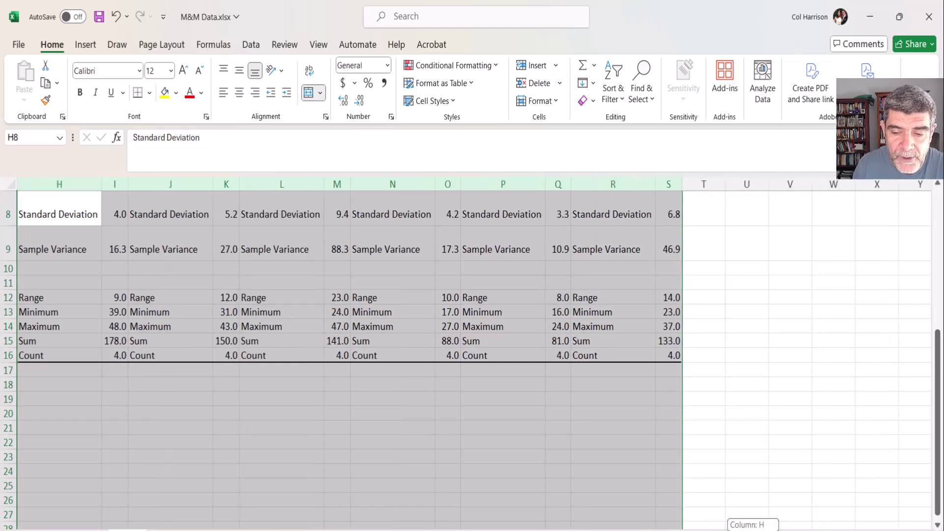
Move the Range-through-Count rows up two rows so they start at row 10
{"action": "scroll", "coordinate": [590, 474], "scroll_direction": "left", "scroll_amount": 3}
{"action": "scroll", "coordinate": [591, 474], "scroll_direction": "up", "scroll_amount": 1}
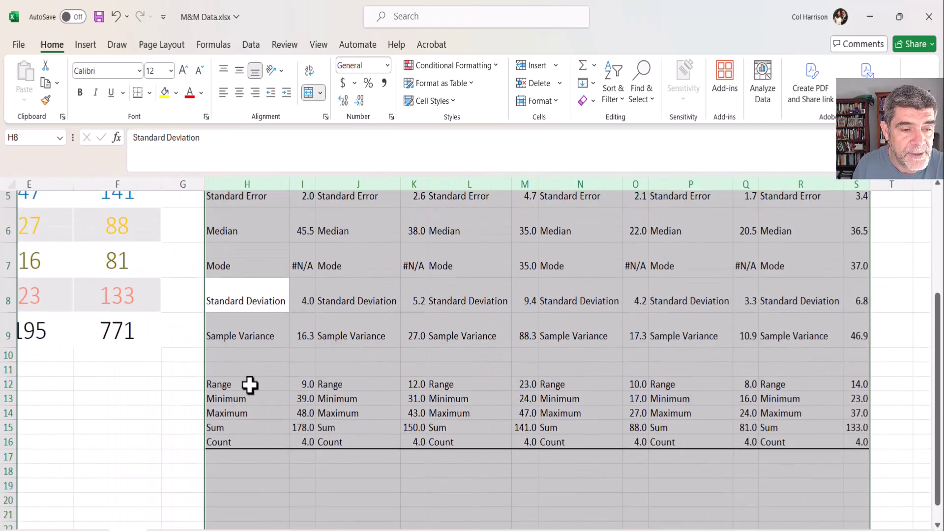
{"action": "left_click_drag", "start_coordinate": [249, 386], "coordinate": [847, 447]}
{"action": "left_click_drag", "start_coordinate": [682, 377], "coordinate": [683, 348]}
{"action": "left_click", "coordinate": [613, 458]}
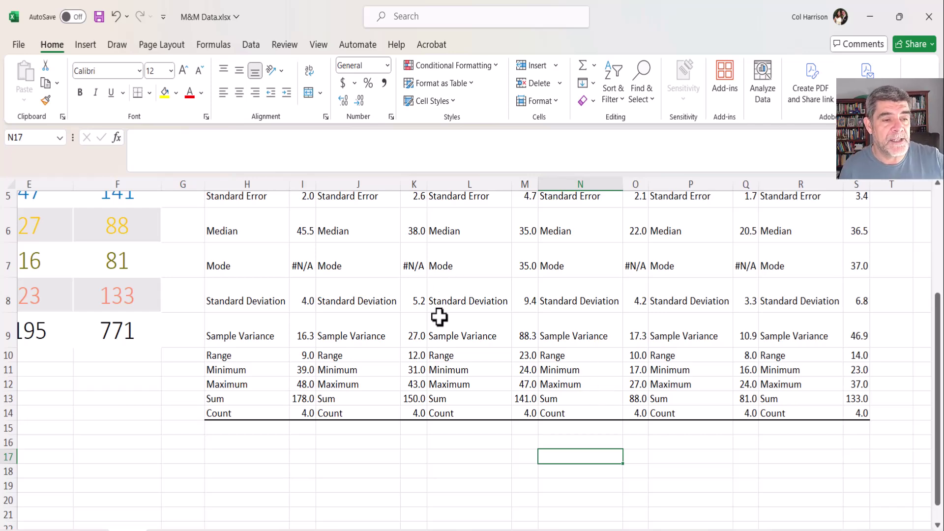
{"action": "scroll", "coordinate": [439, 317], "scroll_direction": "up", "scroll_amount": 1}
{"action": "scroll", "coordinate": [439, 318], "scroll_direction": "up", "scroll_amount": 1}
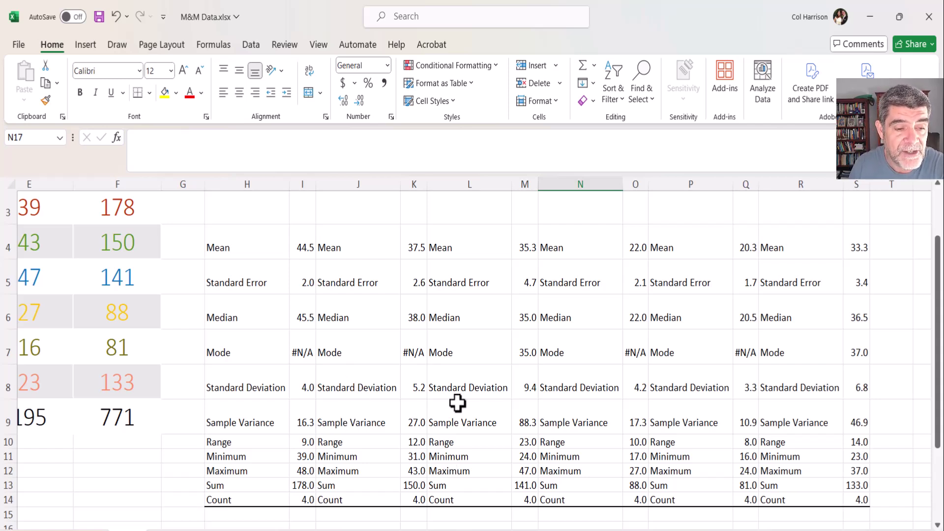
{"action": "scroll", "coordinate": [437, 459], "scroll_direction": "up", "scroll_amount": 1}
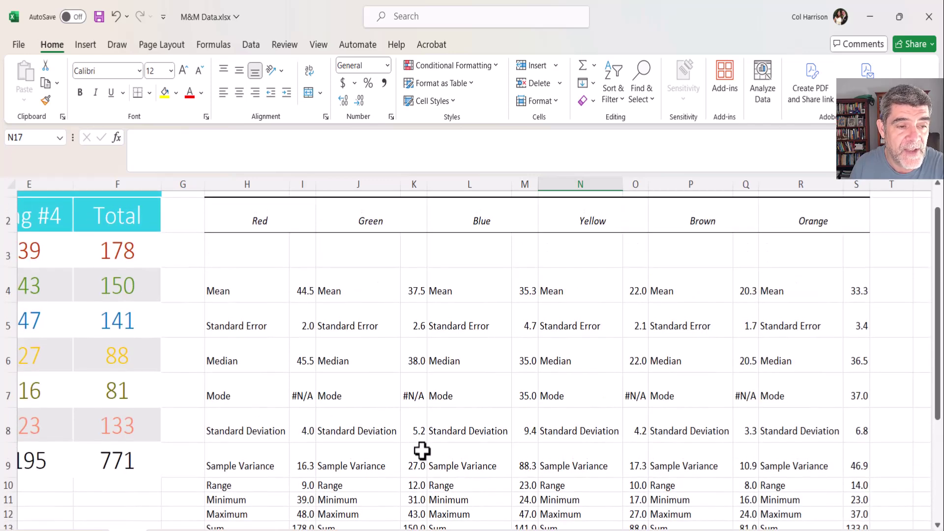
{"action": "left_click_drag", "start_coordinate": [254, 212], "coordinate": [249, 466]}
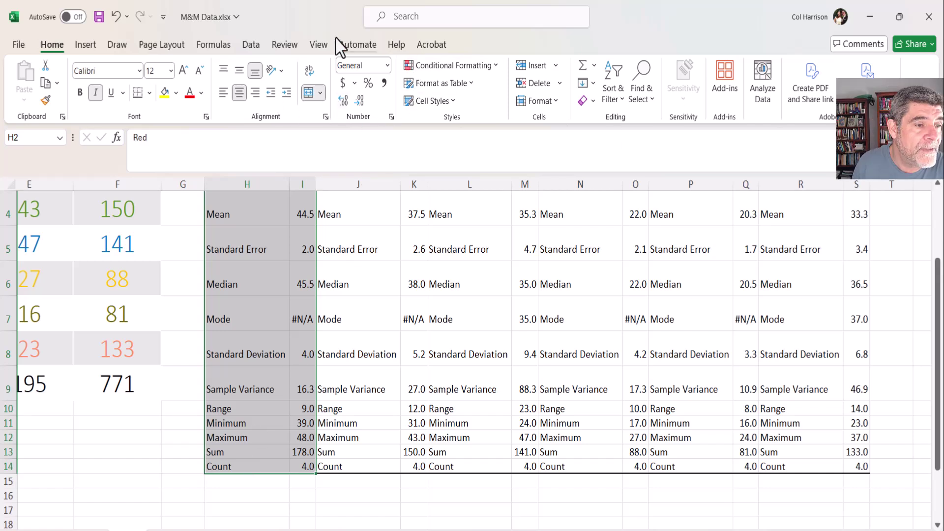
Put thick outline borders around the Red, Green and Blue statistics blocks
{"action": "left_click", "coordinate": [150, 93]}
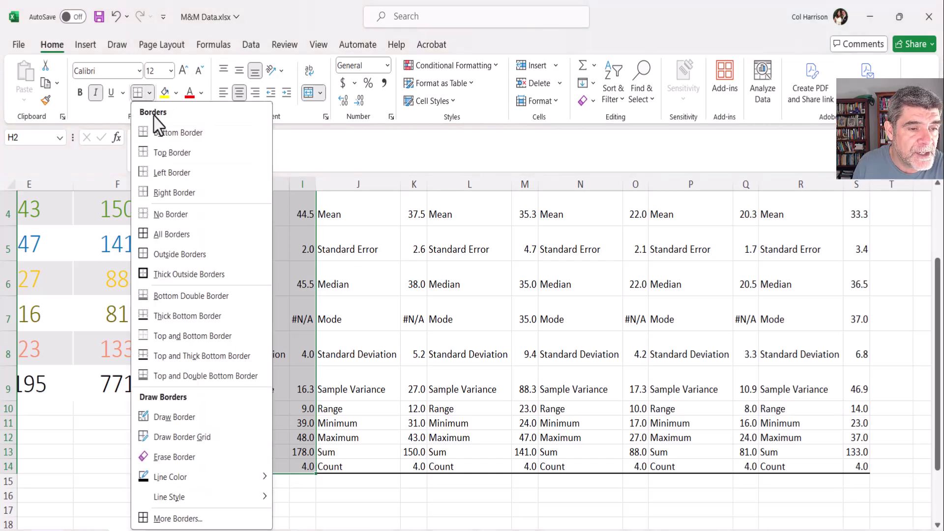
{"action": "left_click", "coordinate": [139, 274]}
{"action": "scroll", "coordinate": [597, 448], "scroll_direction": "up", "scroll_amount": 1}
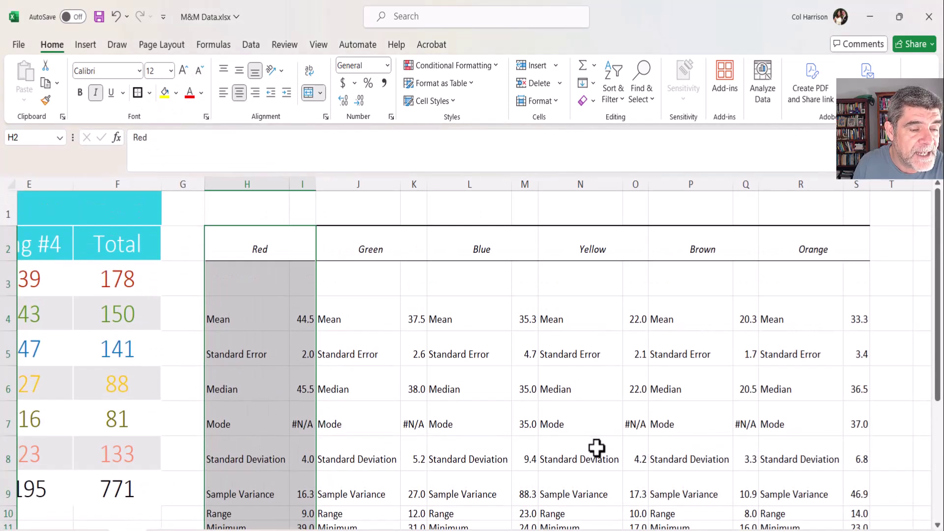
{"action": "left_click", "coordinate": [363, 321]}
{"action": "scroll", "coordinate": [405, 460], "scroll_direction": "down", "scroll_amount": 2}
{"action": "scroll", "coordinate": [295, 393], "scroll_direction": "up", "scroll_amount": 2}
{"action": "left_click_drag", "start_coordinate": [400, 249], "coordinate": [382, 464]}
{"action": "left_click", "coordinate": [138, 93]}
{"action": "left_click_drag", "start_coordinate": [487, 253], "coordinate": [476, 501]}
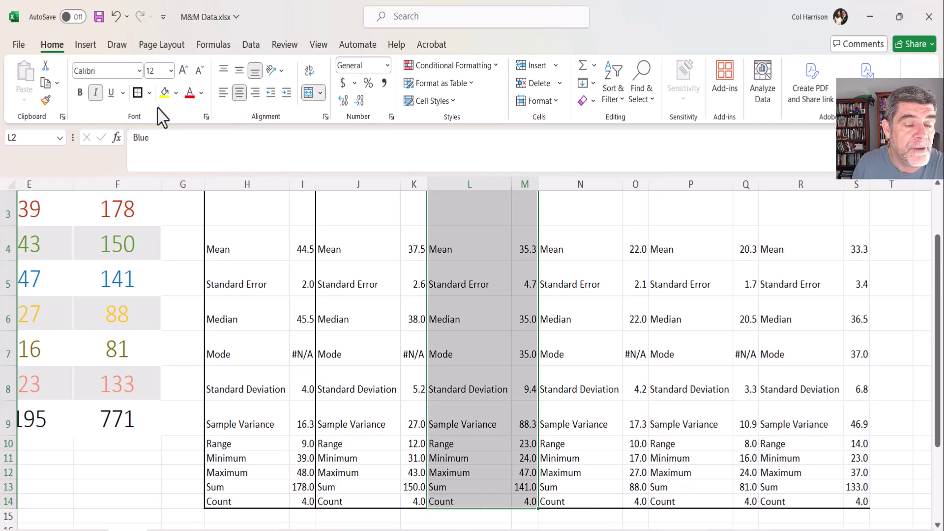
{"action": "left_click", "coordinate": [139, 93]}
Put outline borders around the Yellow, Brown and Orange statistics blocks
{"action": "left_click_drag", "start_coordinate": [591, 239], "coordinate": [592, 500]}
{"action": "left_click", "coordinate": [138, 94]}
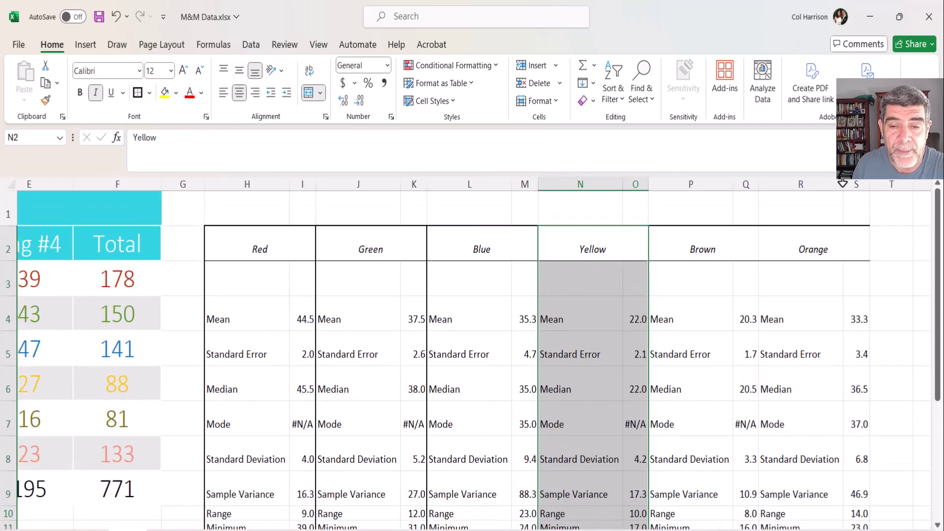
{"action": "left_click_drag", "start_coordinate": [721, 238], "coordinate": [736, 459]}
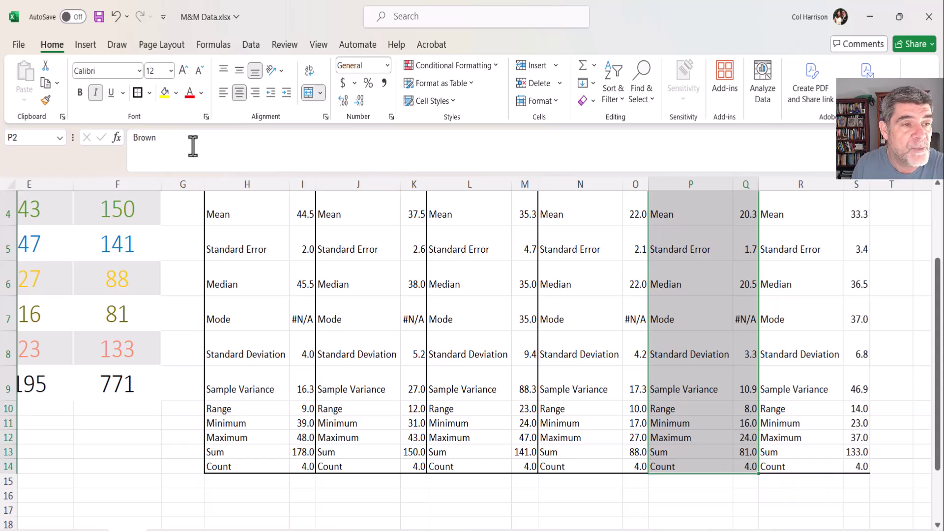
{"action": "left_click", "coordinate": [137, 93]}
{"action": "left_click_drag", "start_coordinate": [826, 246], "coordinate": [802, 508]}
{"action": "left_click", "coordinate": [137, 94]}
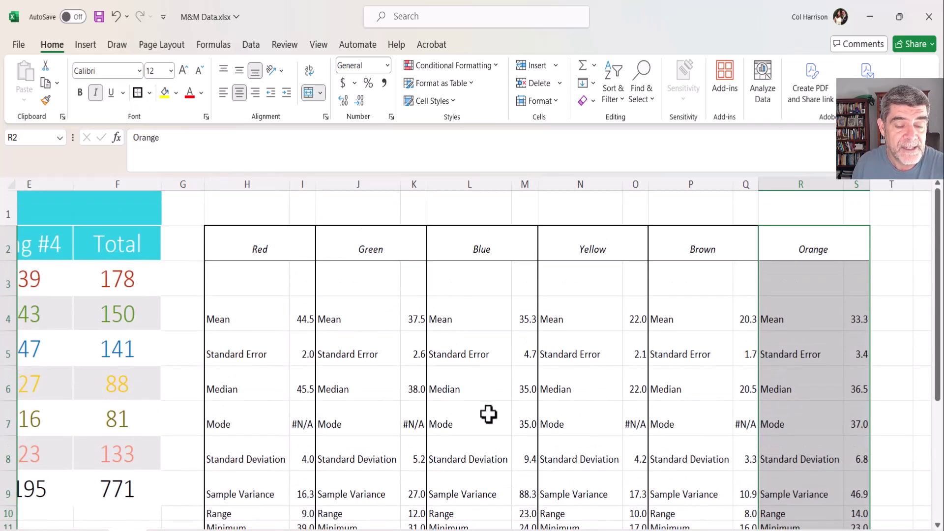
{"action": "scroll", "coordinate": [497, 411], "scroll_direction": "down", "scroll_amount": 2}
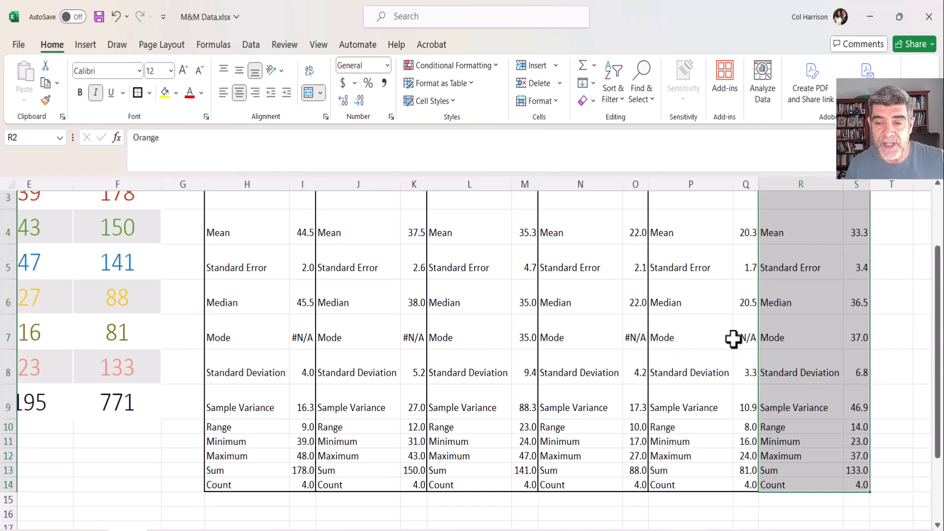
{"action": "scroll", "coordinate": [730, 363], "scroll_direction": "down", "scroll_amount": 1}
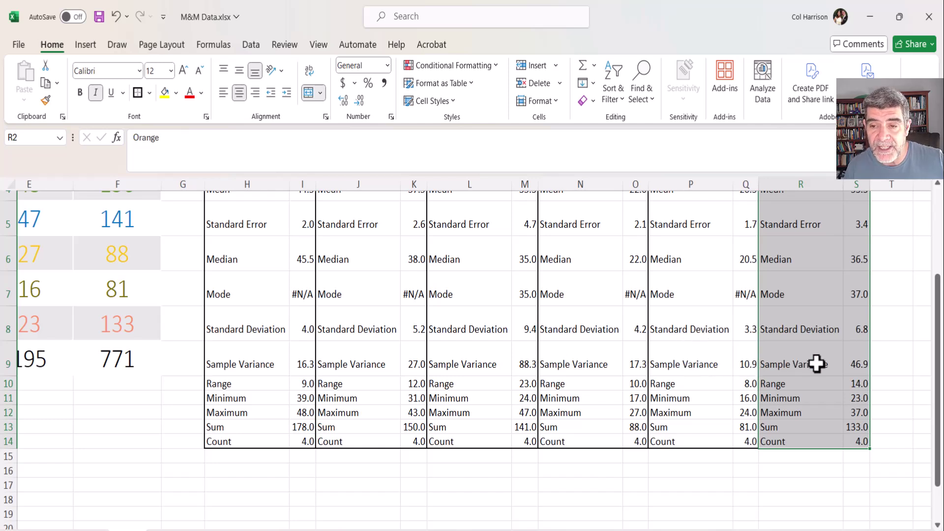
{"action": "scroll", "coordinate": [817, 364], "scroll_direction": "up", "scroll_amount": 1}
{"action": "scroll", "coordinate": [816, 364], "scroll_direction": "up", "scroll_amount": 2}
{"action": "scroll", "coordinate": [816, 364], "scroll_direction": "down", "scroll_amount": 2}
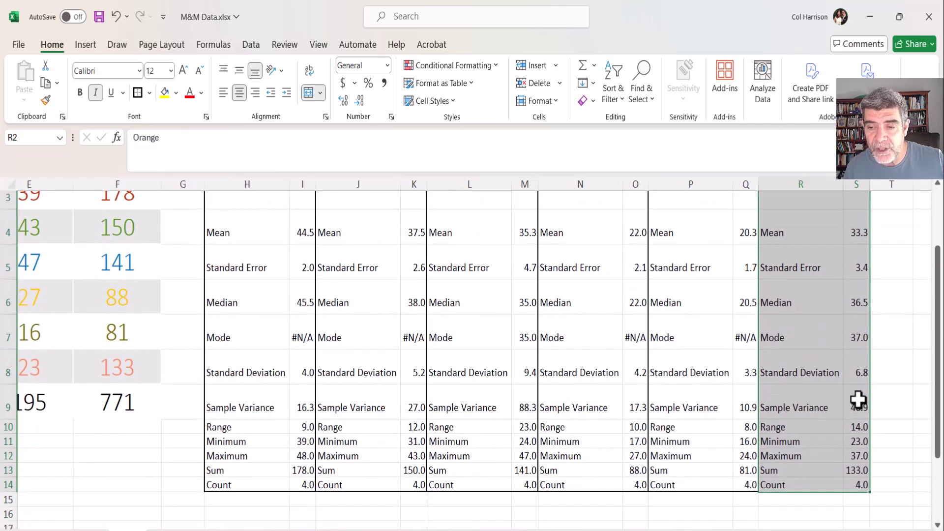
{"action": "scroll", "coordinate": [801, 374], "scroll_direction": "up", "scroll_amount": 1}
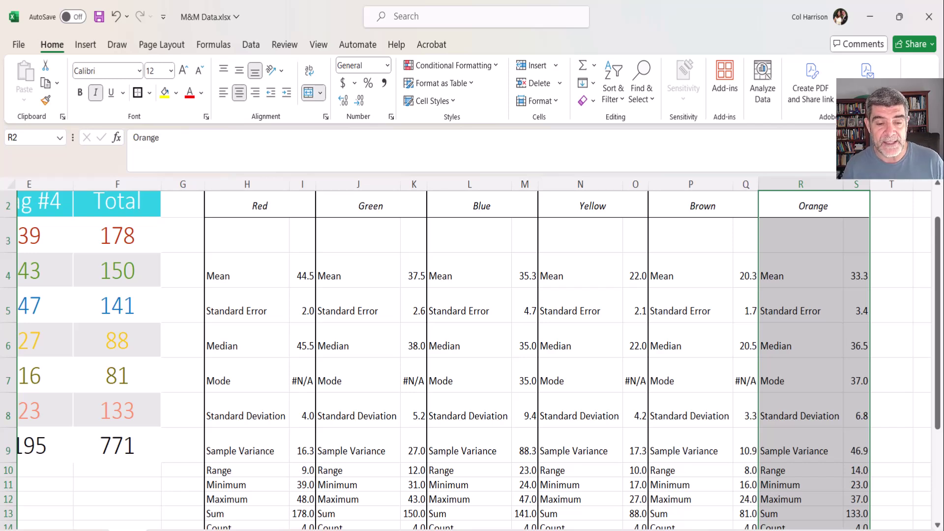
{"action": "scroll", "coordinate": [608, 395], "scroll_direction": "down", "scroll_amount": 1}
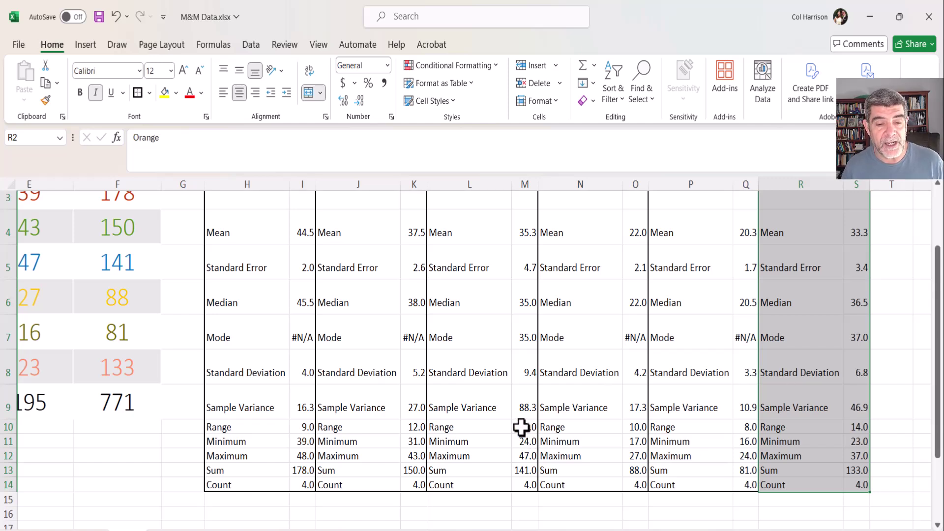
{"action": "scroll", "coordinate": [526, 427], "scroll_direction": "up", "scroll_amount": 1}
{"action": "scroll", "coordinate": [512, 434], "scroll_direction": "down", "scroll_amount": 2}
{"action": "scroll", "coordinate": [514, 436], "scroll_direction": "up", "scroll_amount": 1}
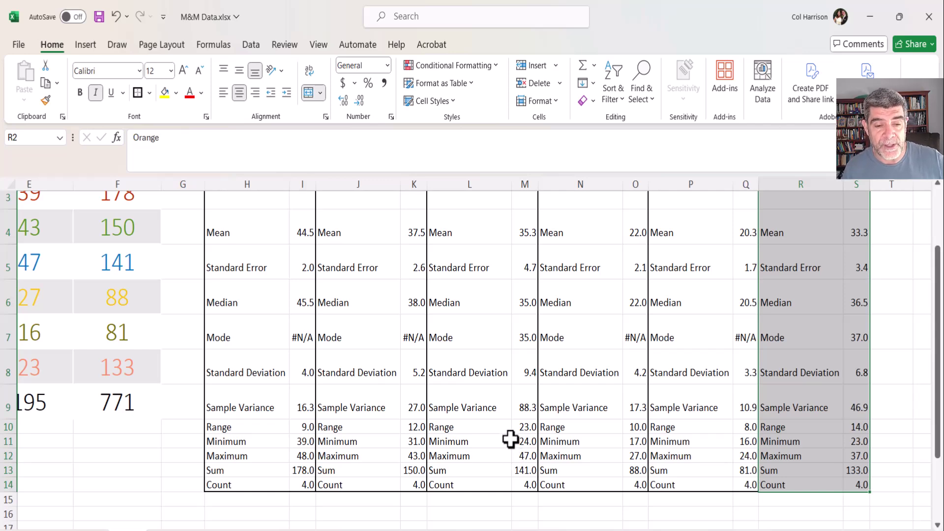
{"action": "scroll", "coordinate": [280, 464], "scroll_direction": "up", "scroll_amount": 1}
{"action": "scroll", "coordinate": [282, 464], "scroll_direction": "down", "scroll_amount": 2}
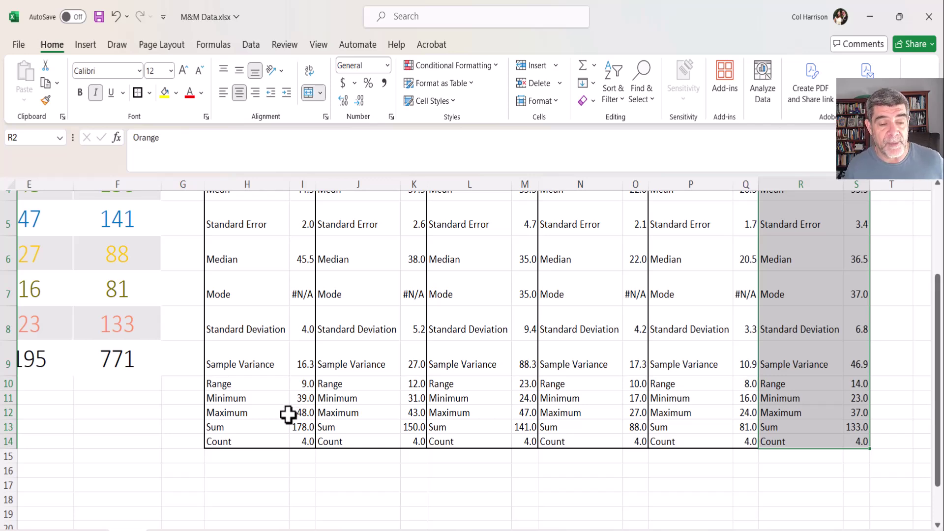
{"action": "scroll", "coordinate": [289, 415], "scroll_direction": "up", "scroll_amount": 3}
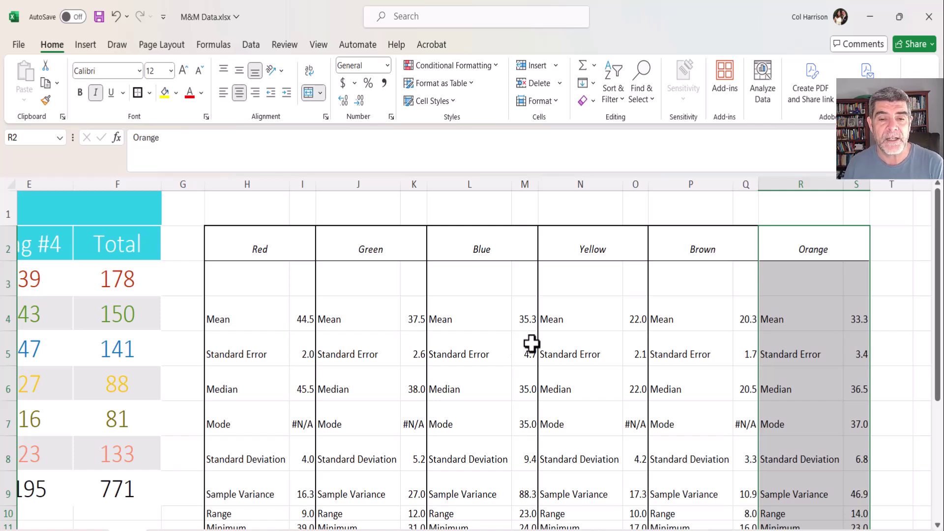
{"action": "scroll", "coordinate": [529, 344], "scroll_direction": "down", "scroll_amount": 2}
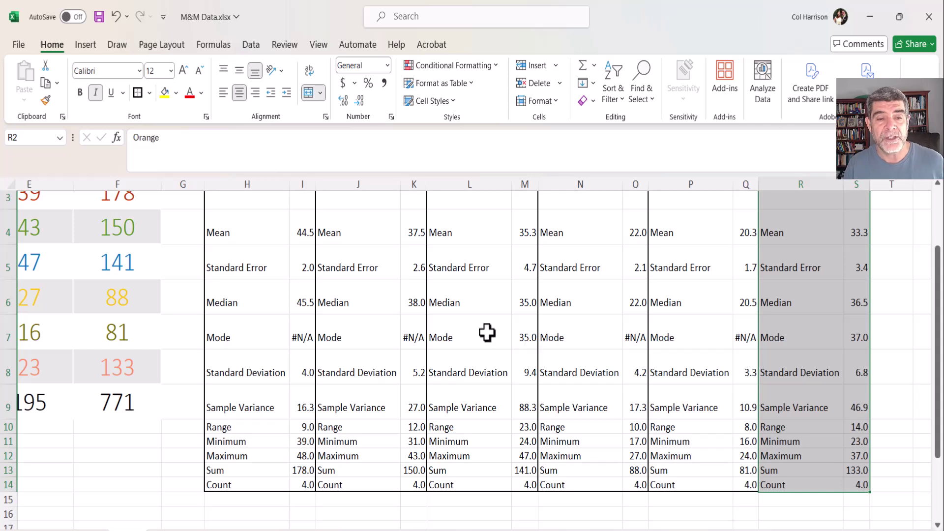
{"action": "scroll", "coordinate": [492, 327], "scroll_direction": "up", "scroll_amount": 2}
Make the Red block's text (H2:I14) red
{"action": "scroll", "coordinate": [473, 320], "scroll_direction": "down", "scroll_amount": 1}
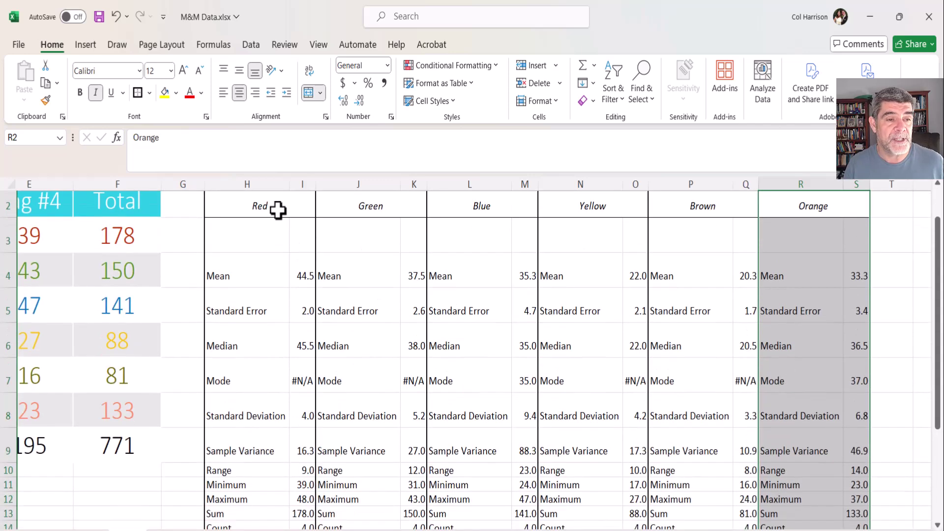
{"action": "left_click_drag", "start_coordinate": [278, 209], "coordinate": [262, 504]}
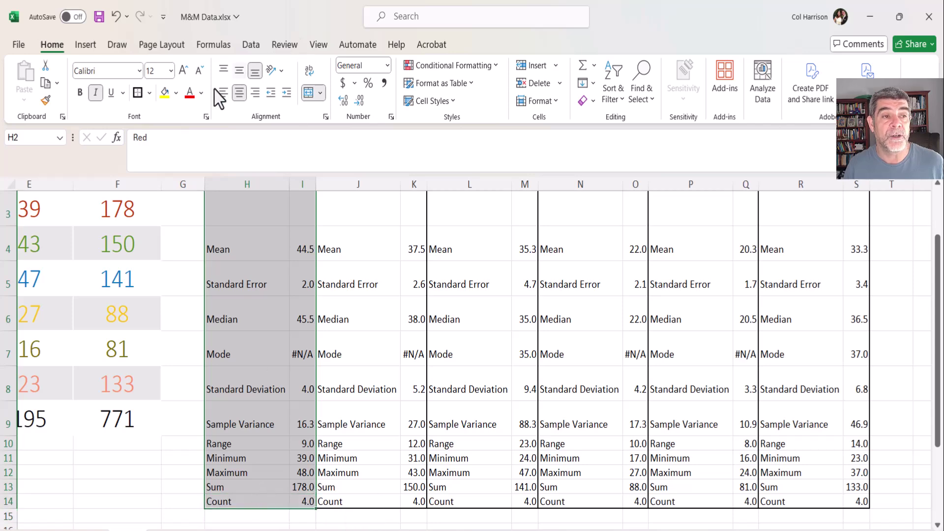
{"action": "left_click", "coordinate": [190, 94]}
{"action": "scroll", "coordinate": [249, 183], "scroll_direction": "up", "scroll_amount": 1}
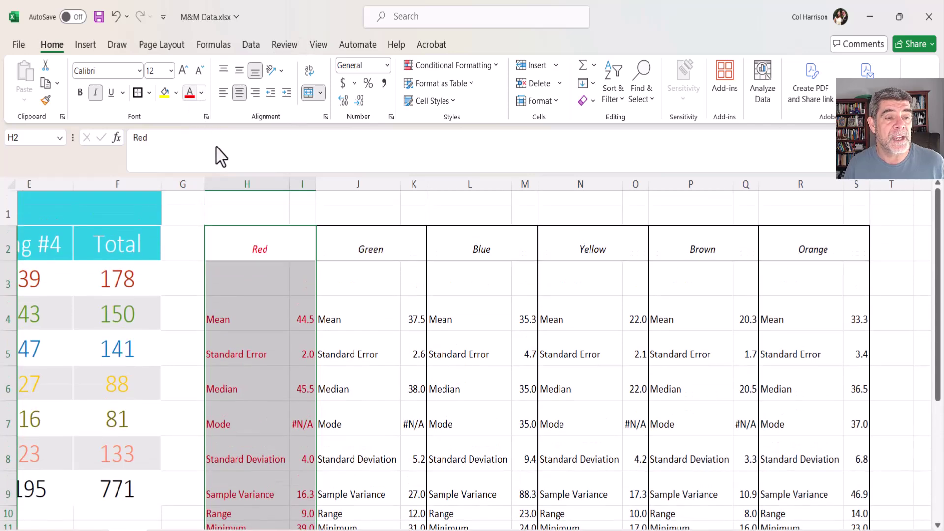
{"action": "left_click", "coordinate": [357, 345]}
{"action": "scroll", "coordinate": [443, 436], "scroll_direction": "down", "scroll_amount": 1}
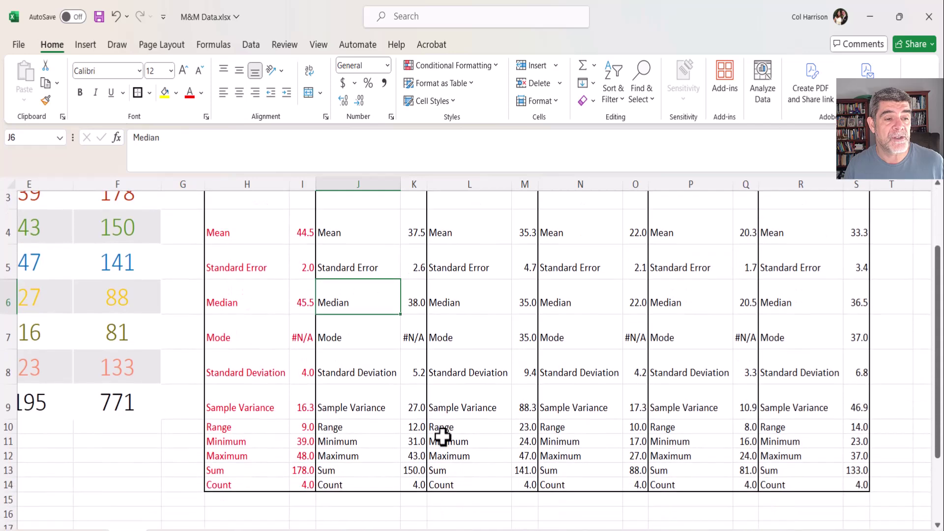
{"action": "scroll", "coordinate": [280, 428], "scroll_direction": "up", "scroll_amount": 2}
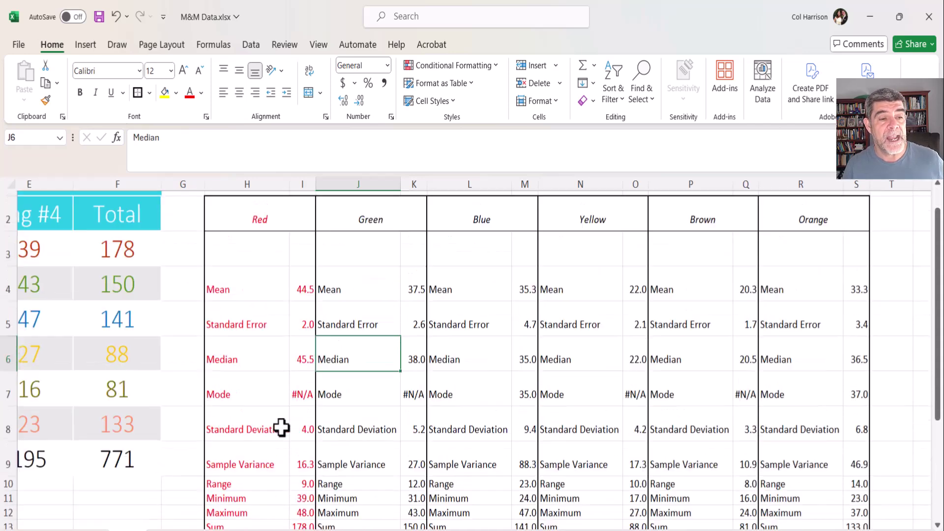
{"action": "scroll", "coordinate": [280, 428], "scroll_direction": "down", "scroll_amount": 1}
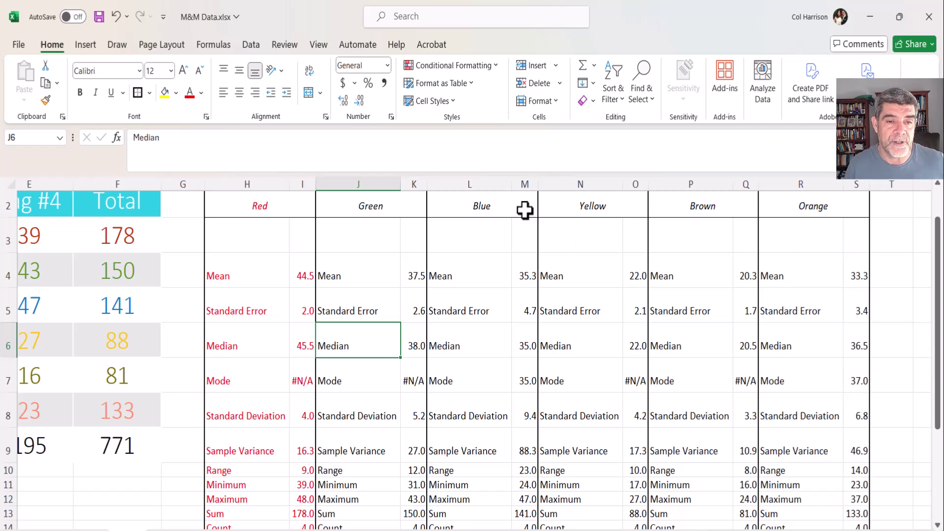
Make the Blue block's text (L2:M14) a blue theme colour
{"action": "left_click_drag", "start_coordinate": [523, 208], "coordinate": [458, 464]}
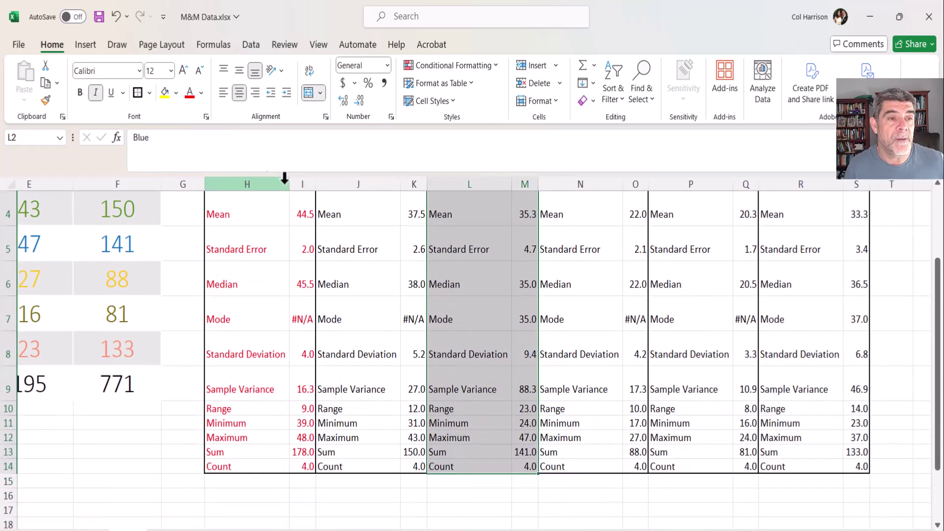
{"action": "left_click", "coordinate": [201, 93]}
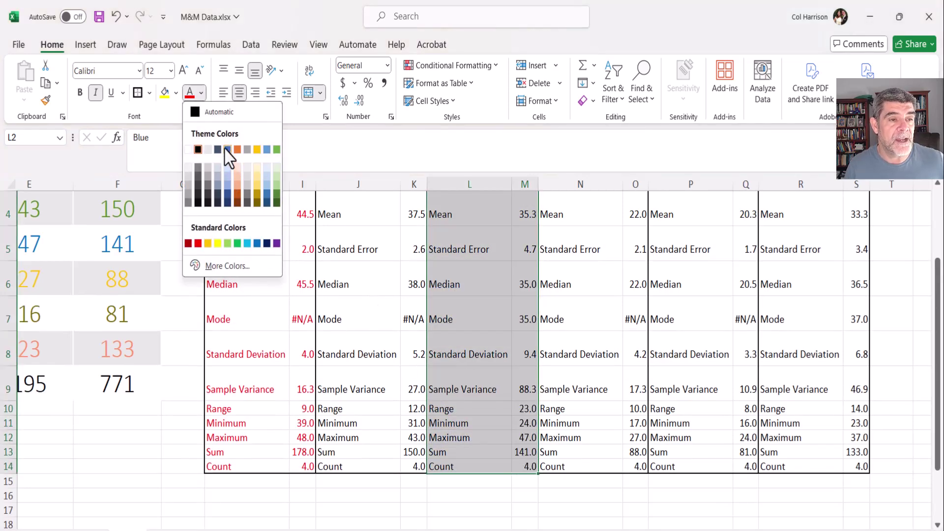
{"action": "left_click", "coordinate": [227, 190]}
{"action": "scroll", "coordinate": [530, 387], "scroll_direction": "up", "scroll_amount": 1}
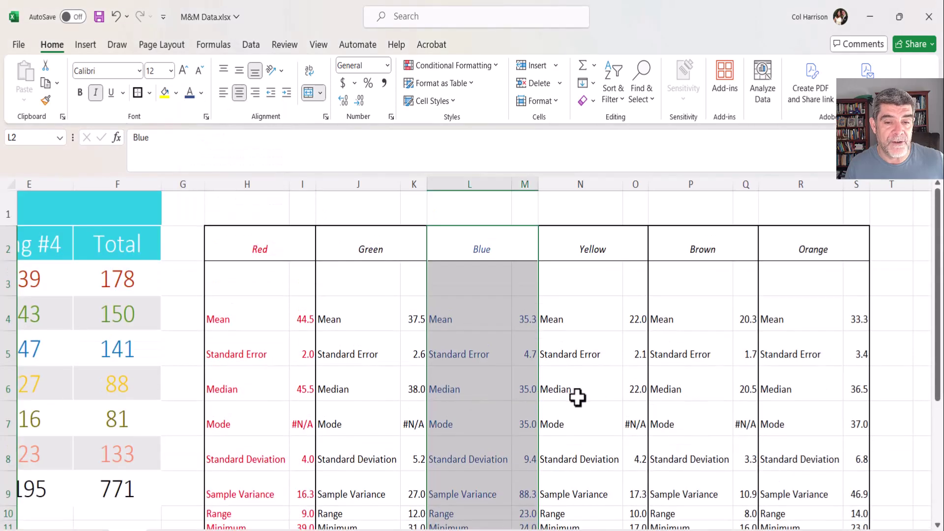
{"action": "left_click", "coordinate": [597, 393]}
{"action": "scroll", "coordinate": [502, 435], "scroll_direction": "down", "scroll_amount": 1}
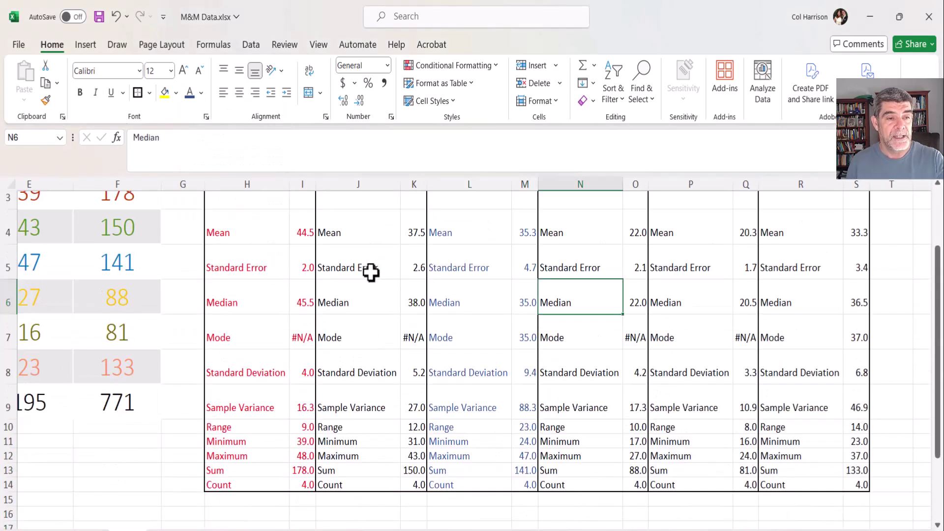
{"action": "scroll", "coordinate": [452, 308], "scroll_direction": "up", "scroll_amount": 1}
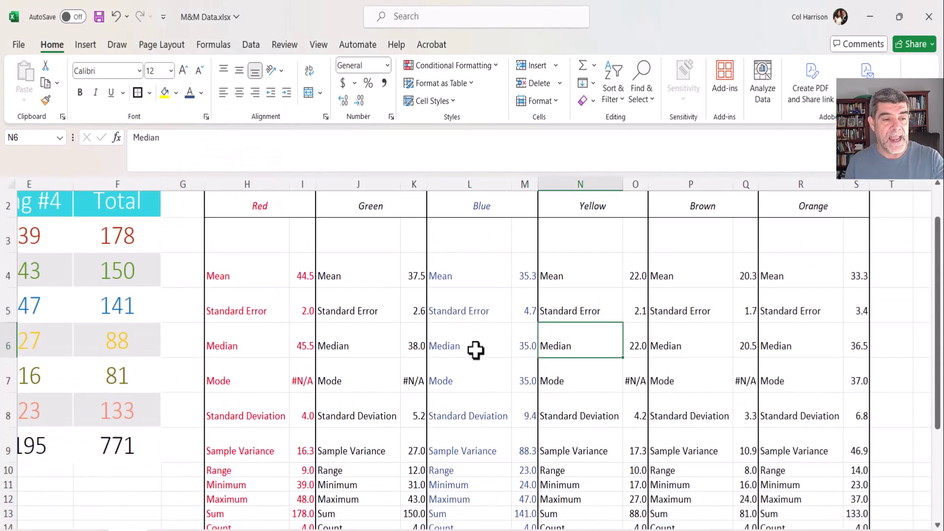